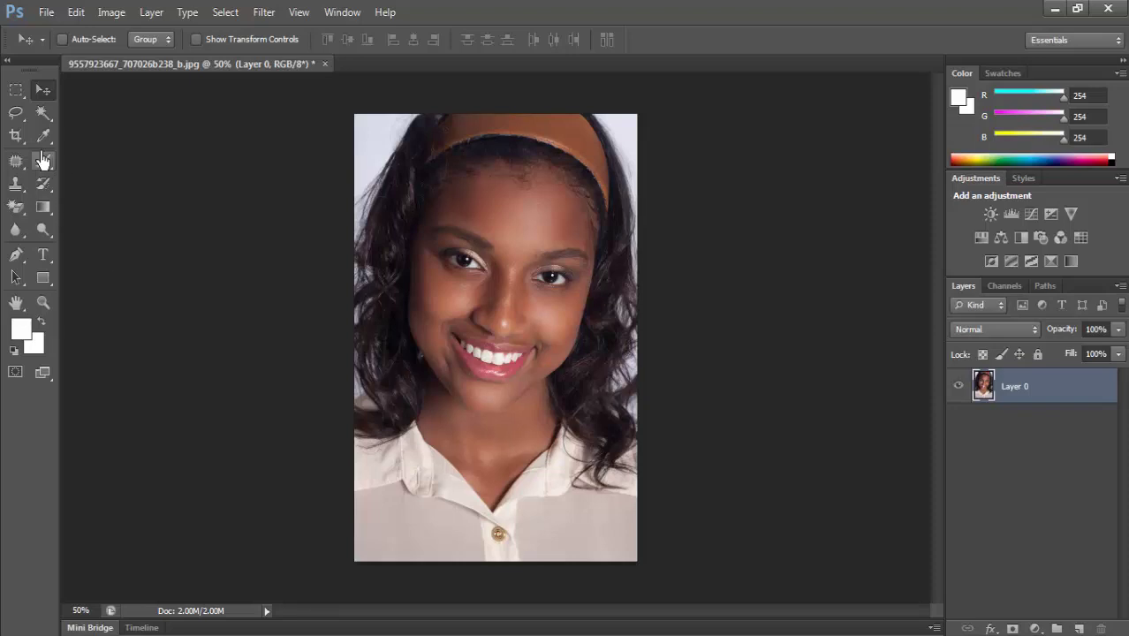
# Draw a closed lasso outline around the face and neck, from hairline to collar V.
pyautogui.click(20, 119)
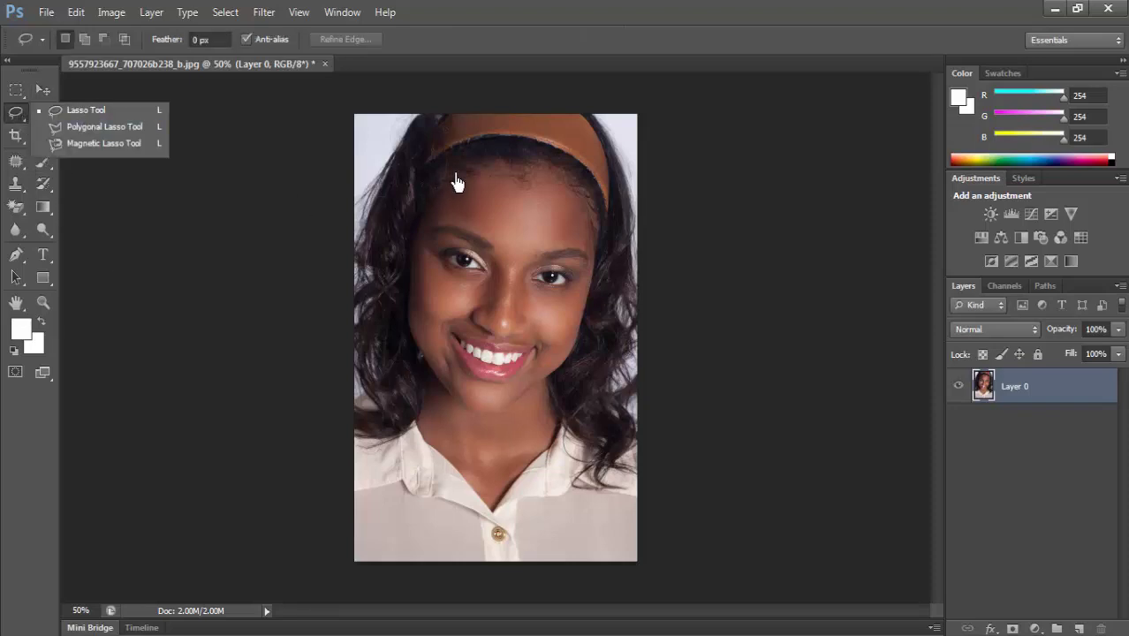
pyautogui.moveTo(448, 176)
pyautogui.mouseDown()
pyautogui.moveTo(597, 238)
pyautogui.moveTo(554, 415)
pyautogui.moveTo(484, 520)
pyautogui.moveTo(422, 448)
pyautogui.moveTo(412, 346)
pyautogui.mouseUp()
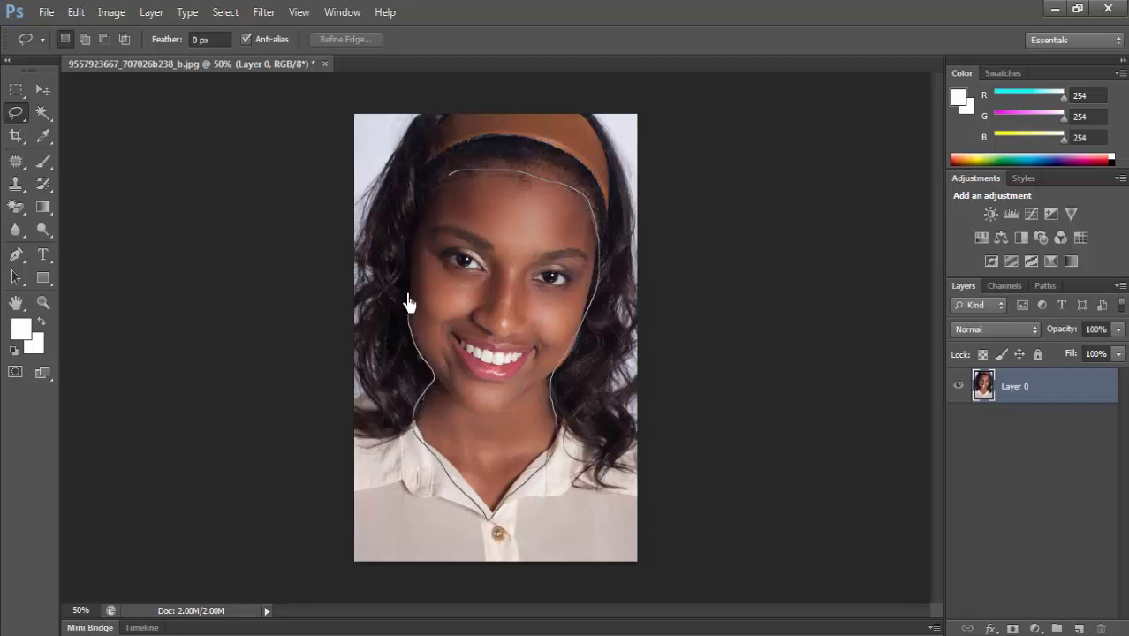
pyautogui.moveTo(409, 302)
pyautogui.mouseDown()
pyautogui.moveTo(408, 244)
pyautogui.moveTo(442, 193)
pyautogui.mouseUp()
pyautogui.moveTo(447, 183); pyautogui.dragTo(449, 181)
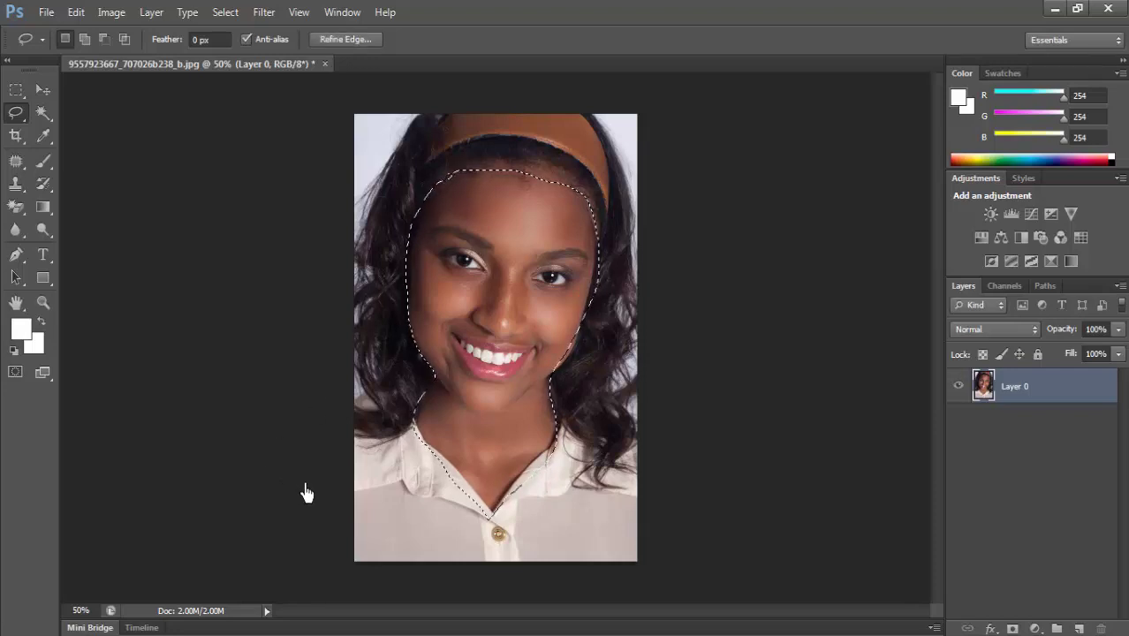
# Refine the selection edges with Refine Edge in On White view along hairline, neck and face edge.
pyautogui.click(215, 14)
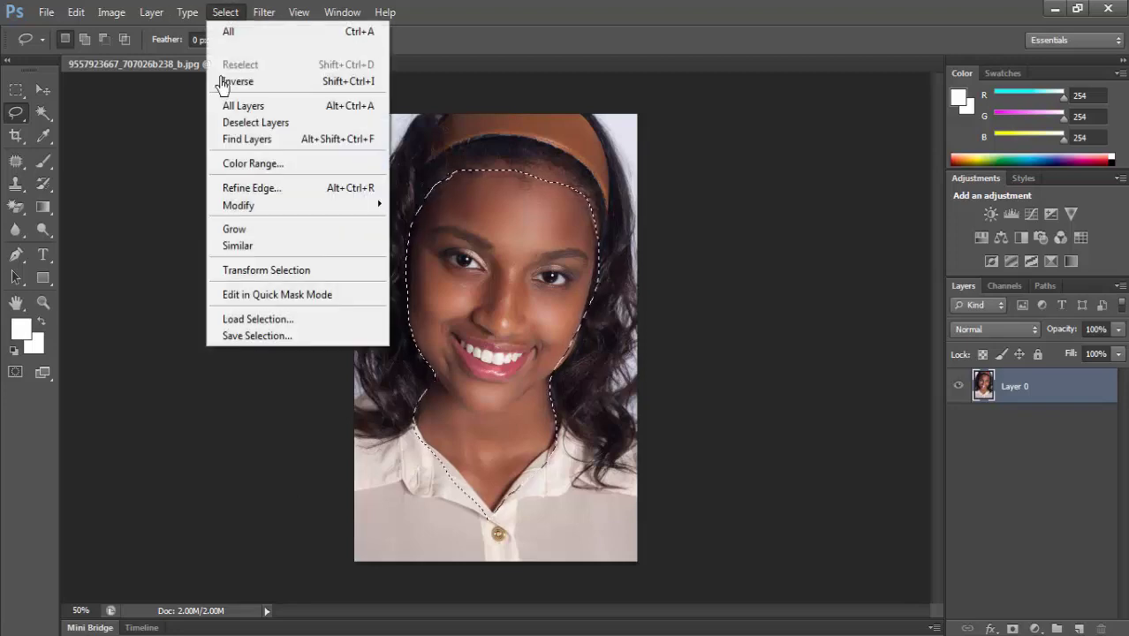
pyautogui.click(276, 196)
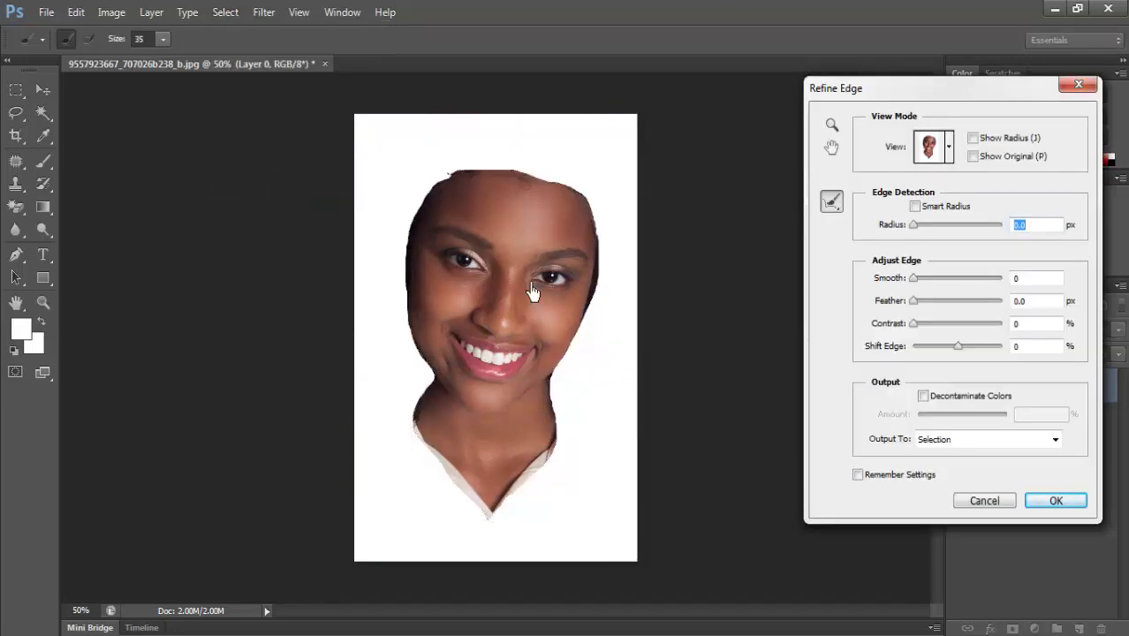
pyautogui.click(947, 149)
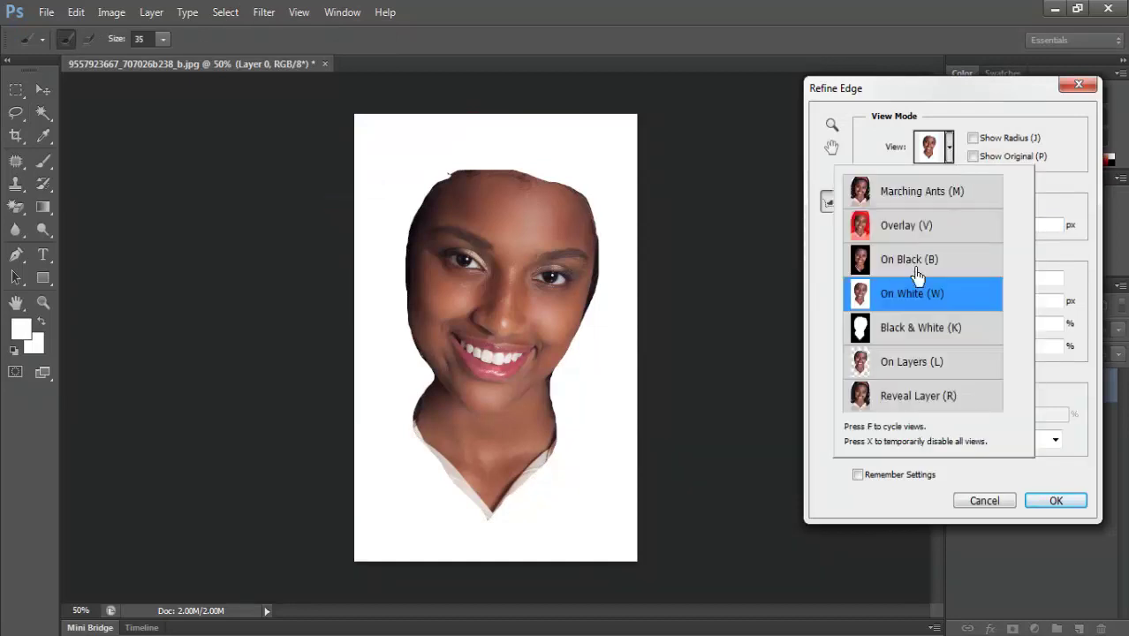
pyautogui.click(913, 299)
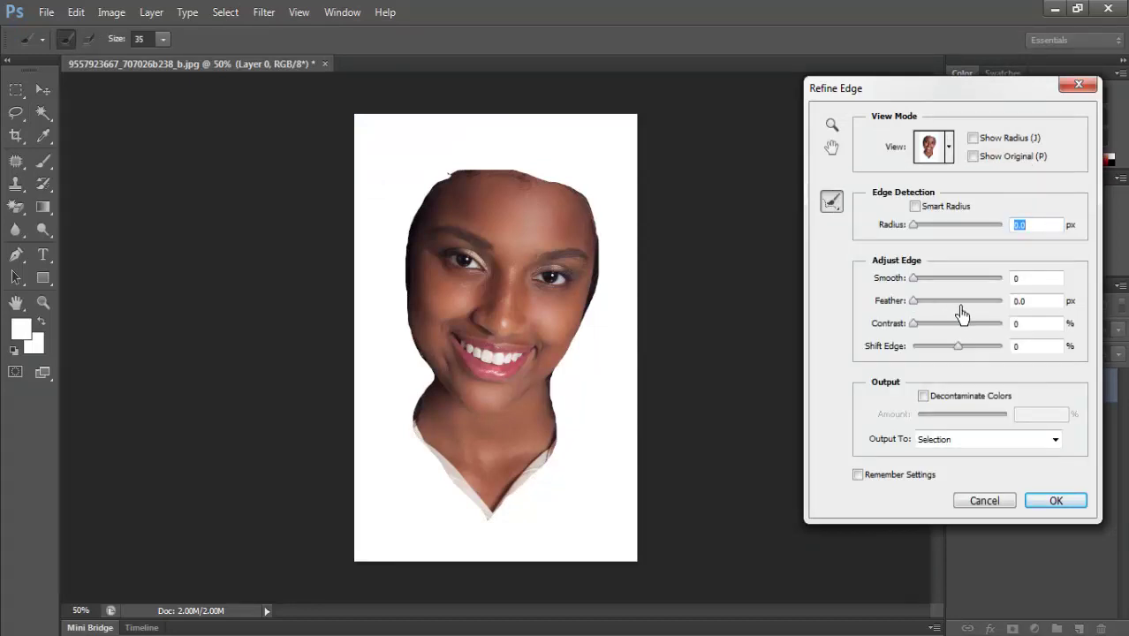
pyautogui.moveTo(479, 170)
pyautogui.mouseDown()
pyautogui.moveTo(562, 195)
pyautogui.moveTo(595, 226)
pyautogui.moveTo(600, 267)
pyautogui.moveTo(555, 406)
pyautogui.moveTo(558, 437)
pyautogui.moveTo(493, 531)
pyautogui.mouseUp()
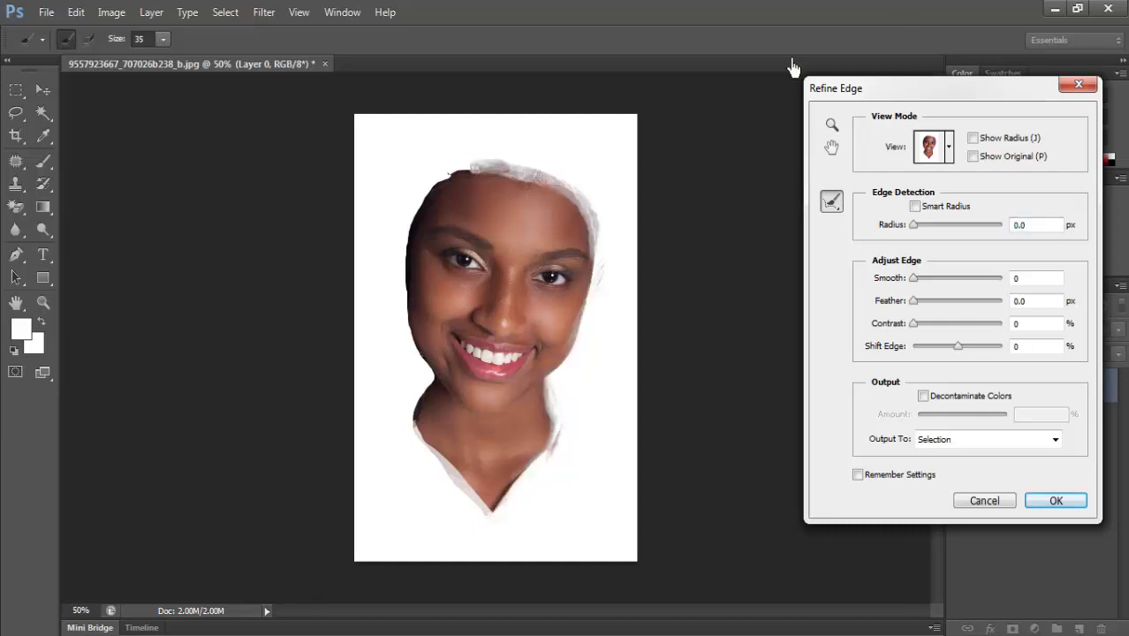
pyautogui.moveTo(478, 177)
pyautogui.mouseDown()
pyautogui.moveTo(433, 197)
pyautogui.moveTo(408, 256)
pyautogui.moveTo(406, 326)
pyautogui.moveTo(426, 373)
pyautogui.moveTo(413, 428)
pyautogui.moveTo(457, 498)
pyautogui.moveTo(477, 508)
pyautogui.moveTo(416, 436)
pyautogui.mouseUp()
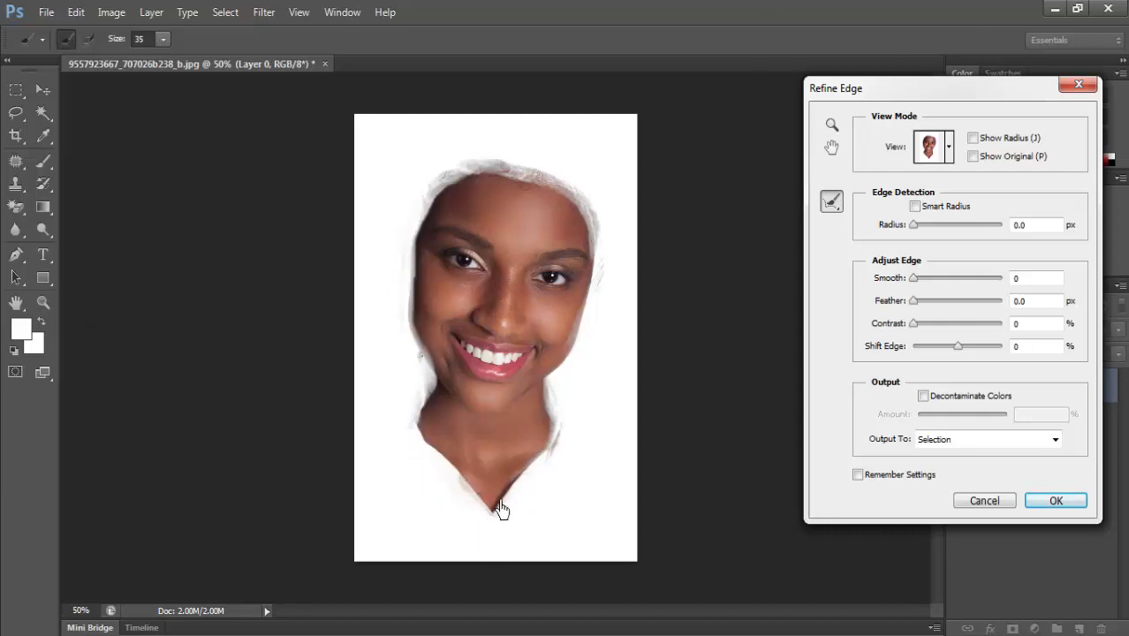
pyautogui.moveTo(499, 509); pyautogui.dragTo(554, 446)
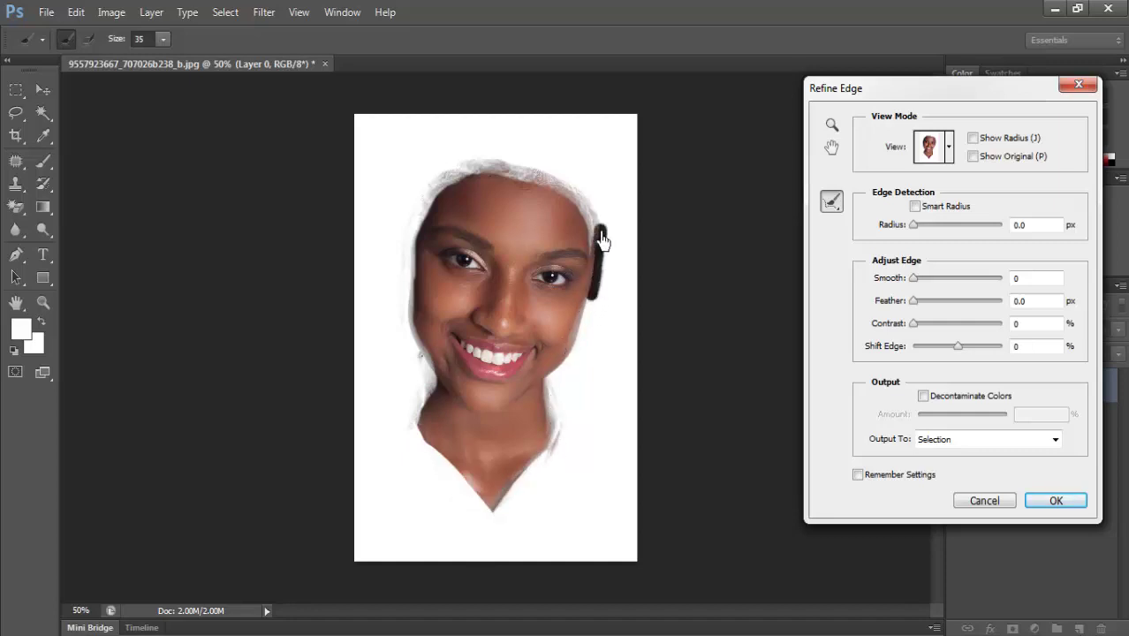
pyautogui.moveTo(433, 226); pyautogui.dragTo(395, 292)
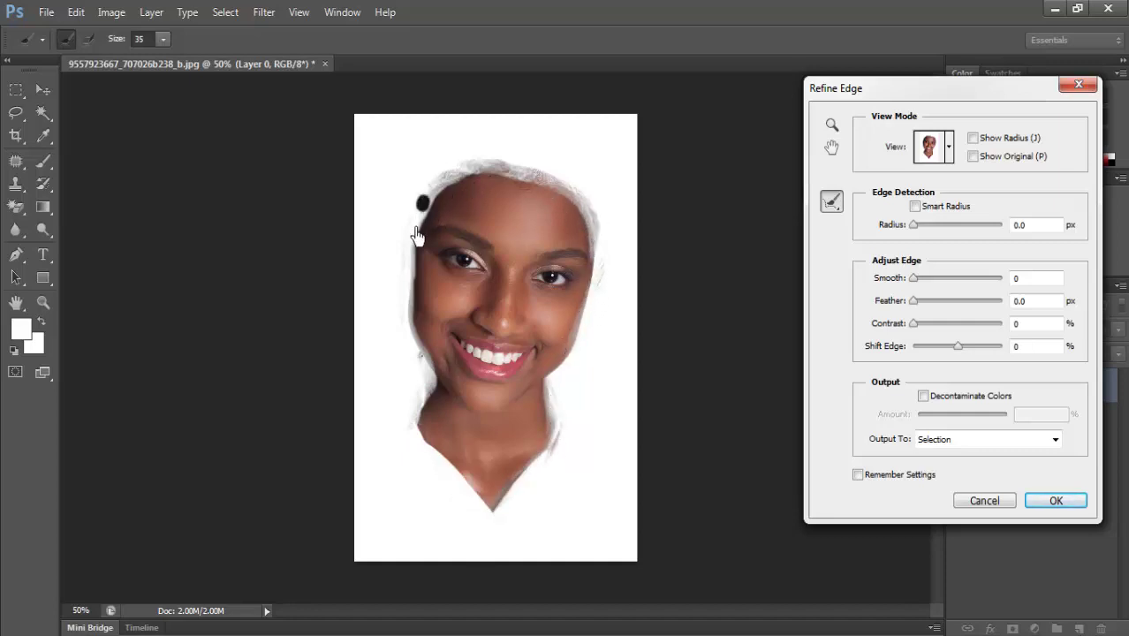
pyautogui.click(1051, 503)
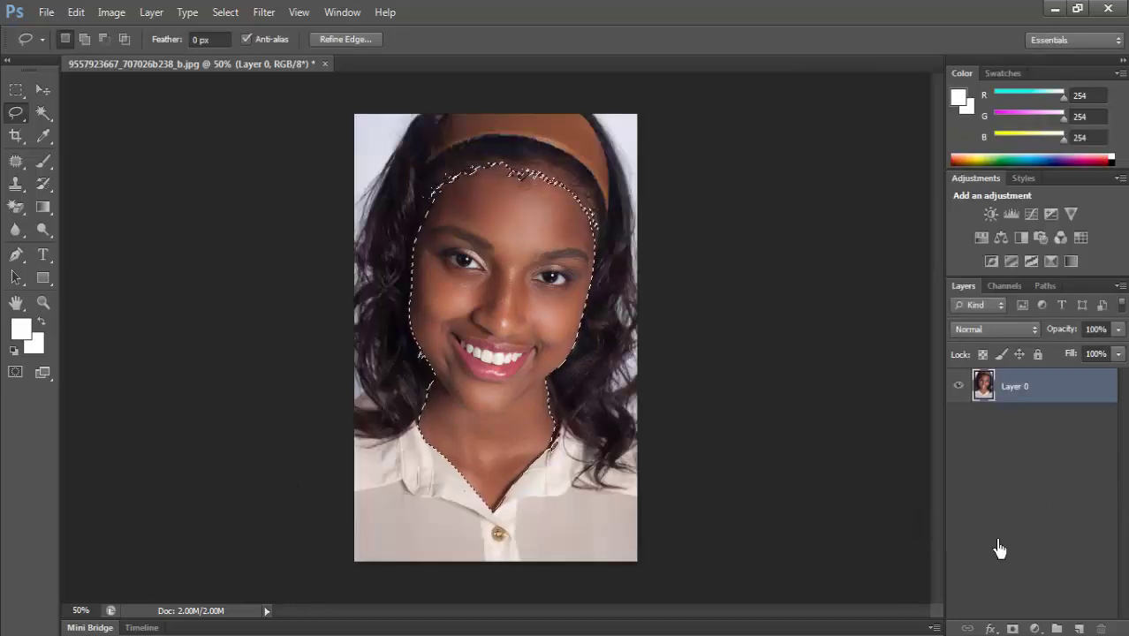
# Copy the face selection onto Layer 1 and set its blend mode to Screen.
pyautogui.hotkey('ctrl', 'j')
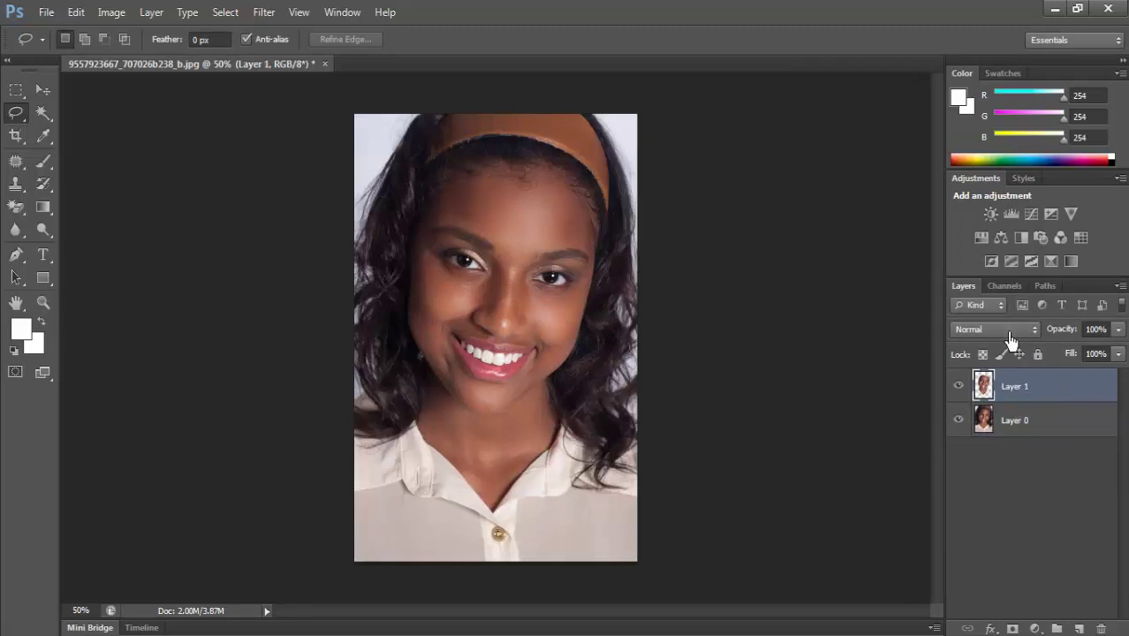
pyautogui.click(1010, 329)
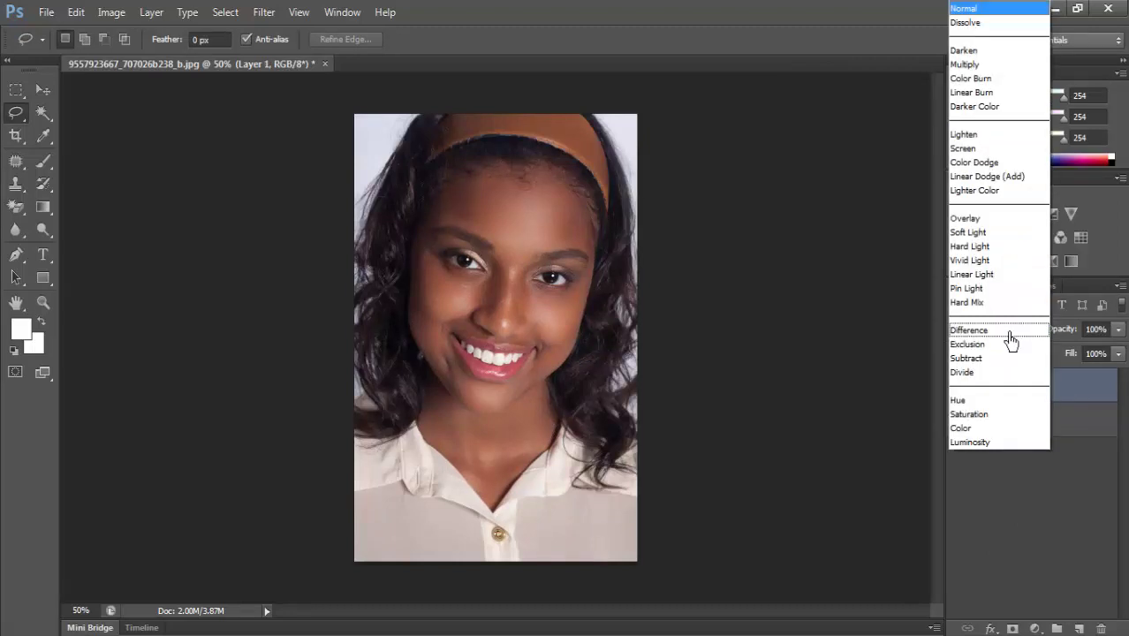
pyautogui.click(966, 150)
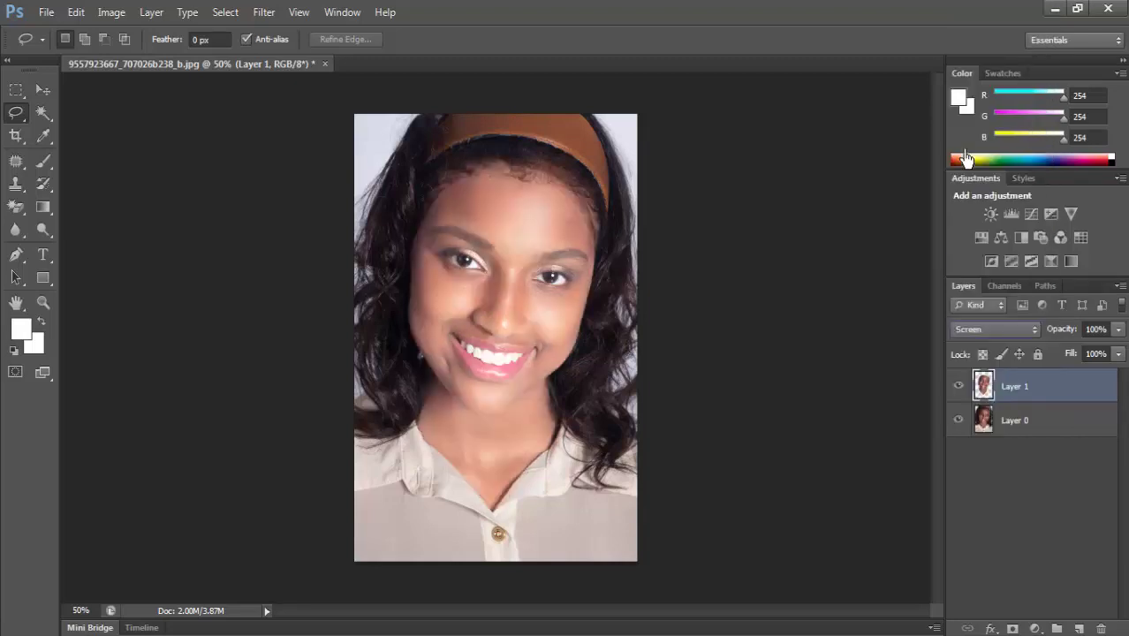
pyautogui.hotkey('ctrl', '1')
pyautogui.click(43, 161)
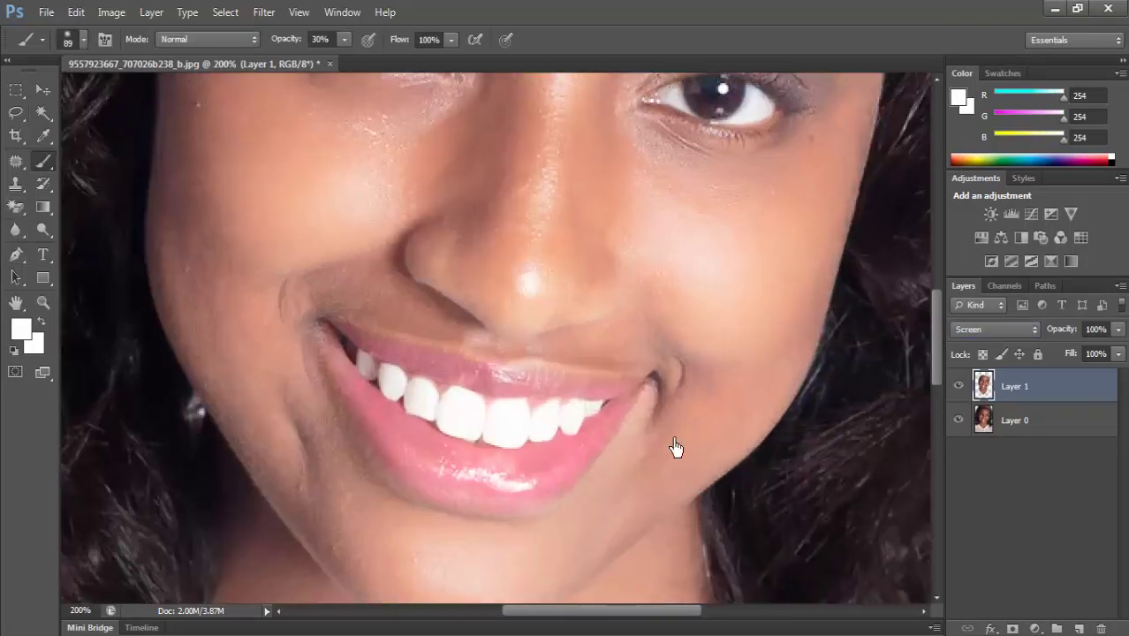
# Set the foreground colour to black (000000) in the Color Picker.
pyautogui.scroll(5, 794, 404)
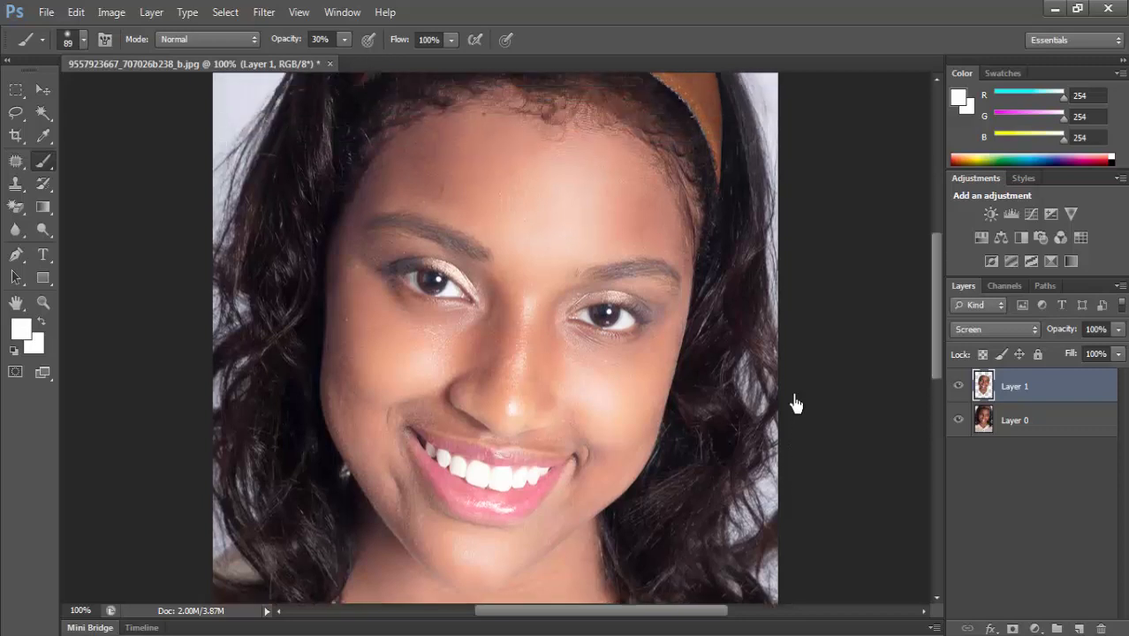
pyautogui.hotkey('ctrl', '-')
pyautogui.scroll(-2, 725, 395)
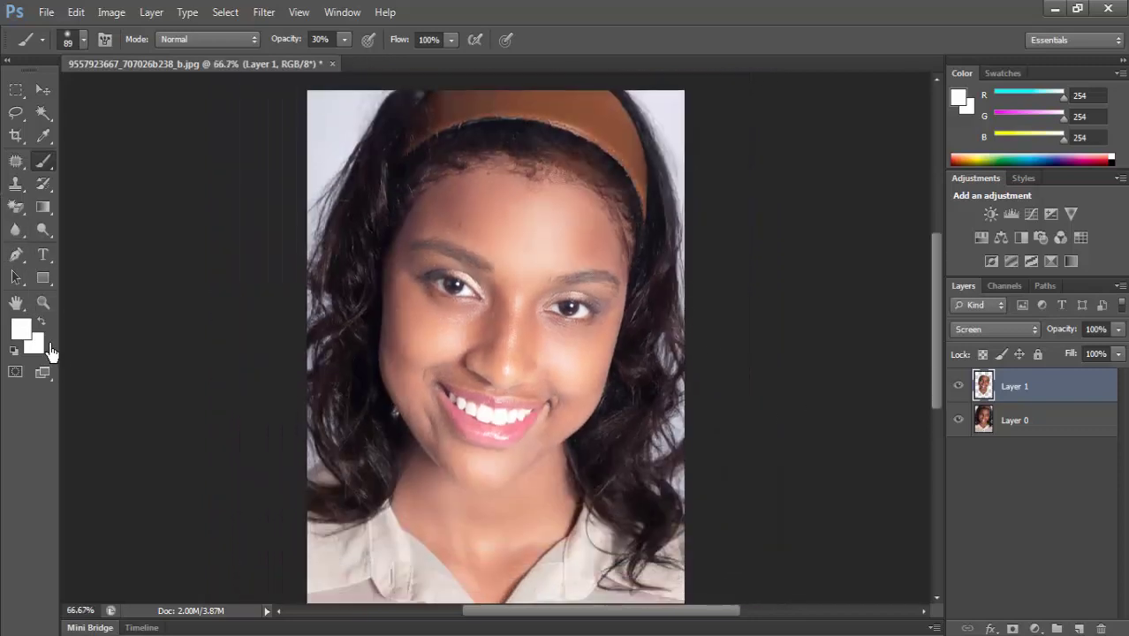
pyautogui.click(27, 330)
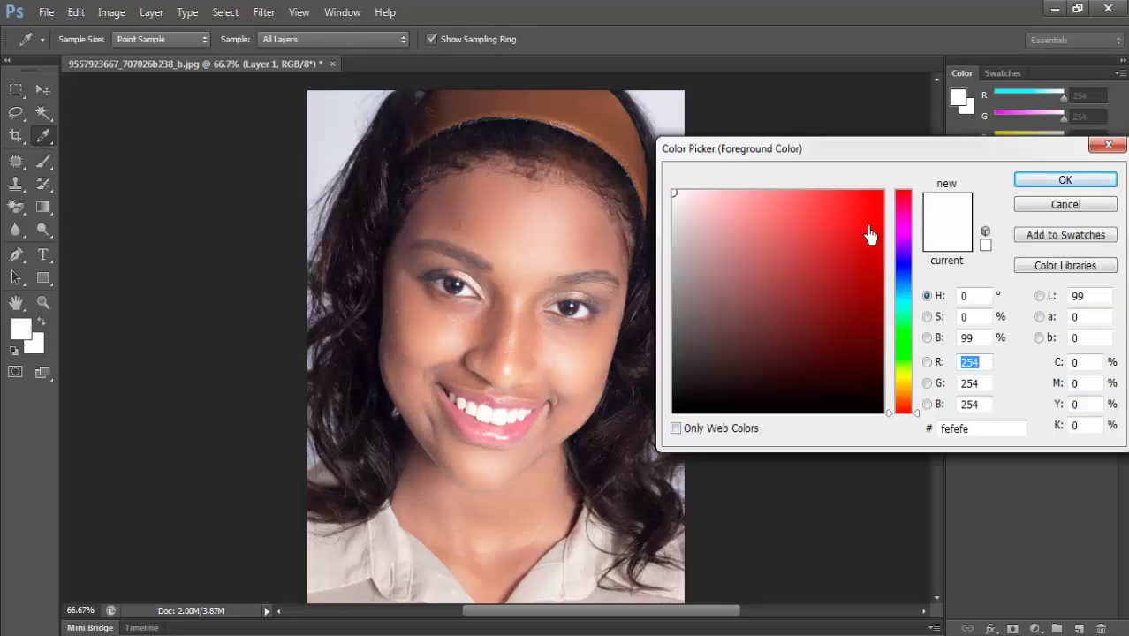
pyautogui.click(872, 410)
pyautogui.click(1079, 182)
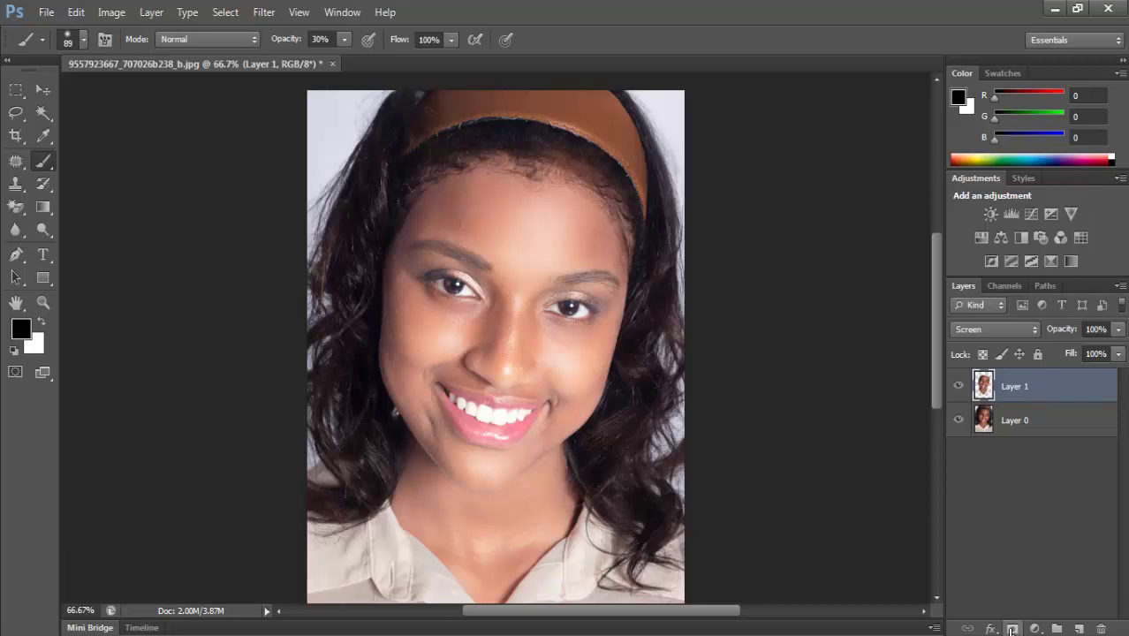
# Add a layer mask to Layer 1 and try a 57% opacity forehead stroke, then undo it.
pyautogui.click(1012, 629)
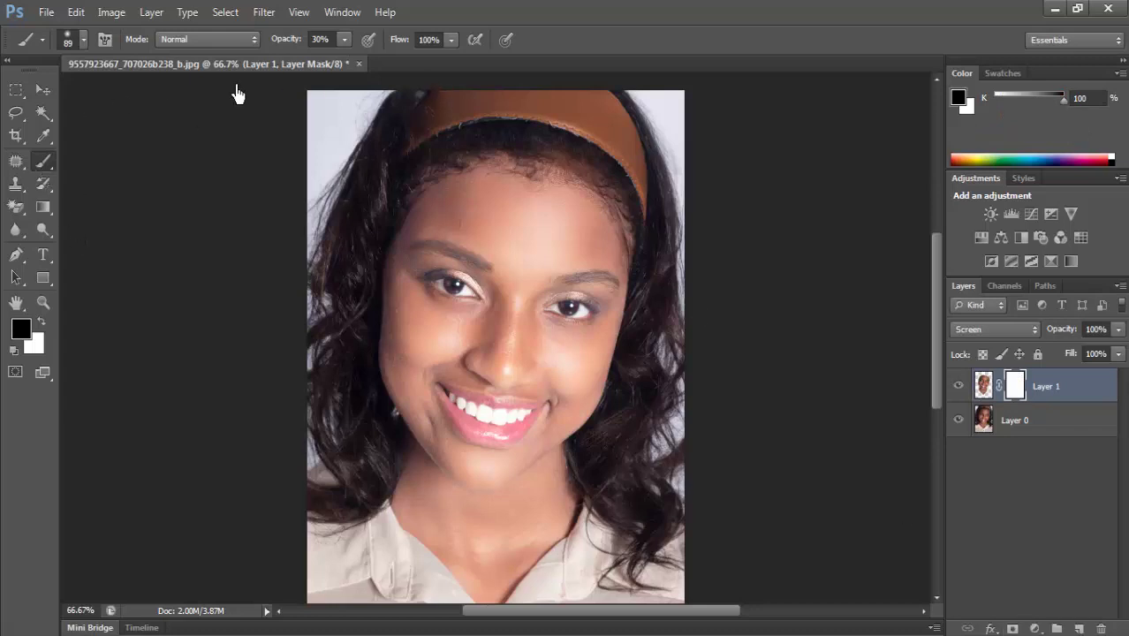
pyautogui.click(324, 41)
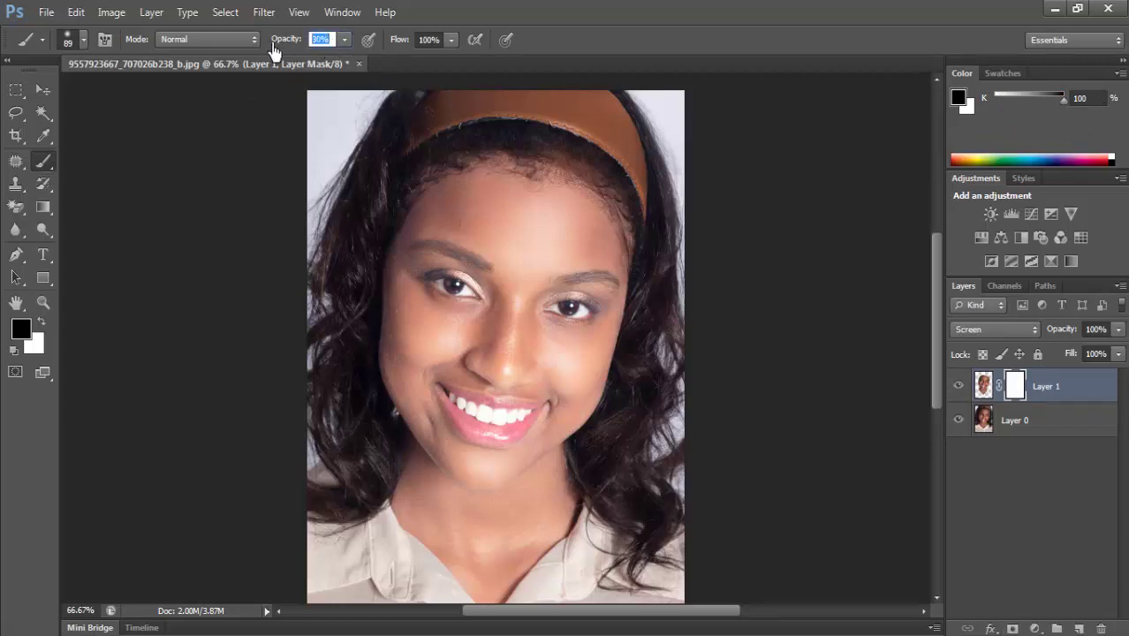
pyautogui.write('57')
pyautogui.press('Return')
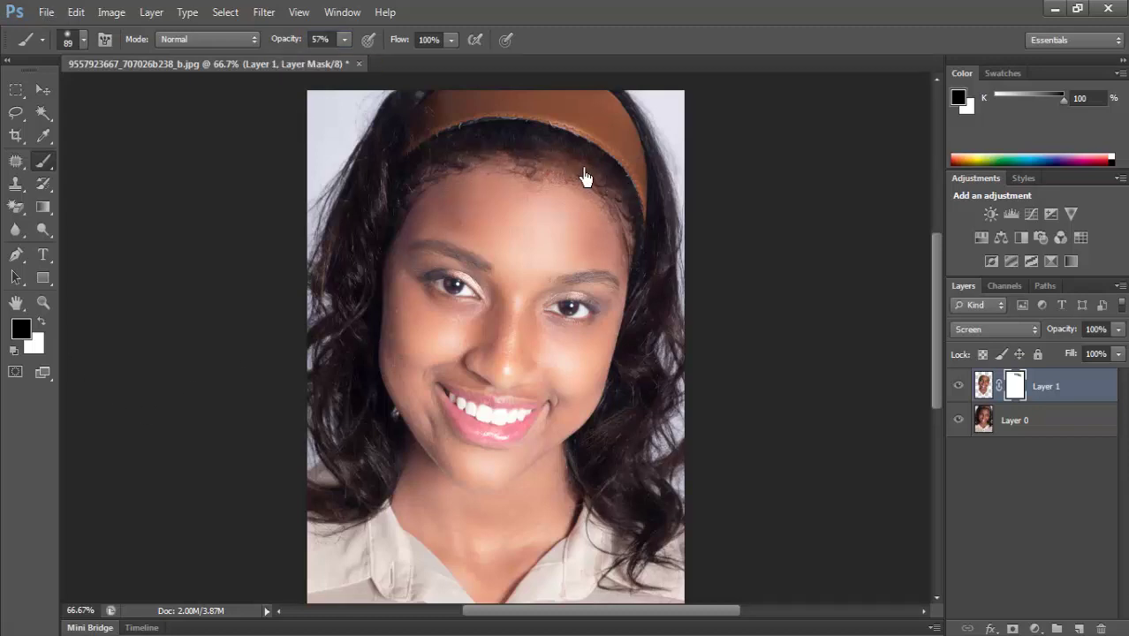
pyautogui.moveTo(581, 254)
pyautogui.mouseDown()
pyautogui.moveTo(514, 267)
pyautogui.moveTo(606, 275)
pyautogui.mouseUp()
pyautogui.hotkey('ctrl', 'z')
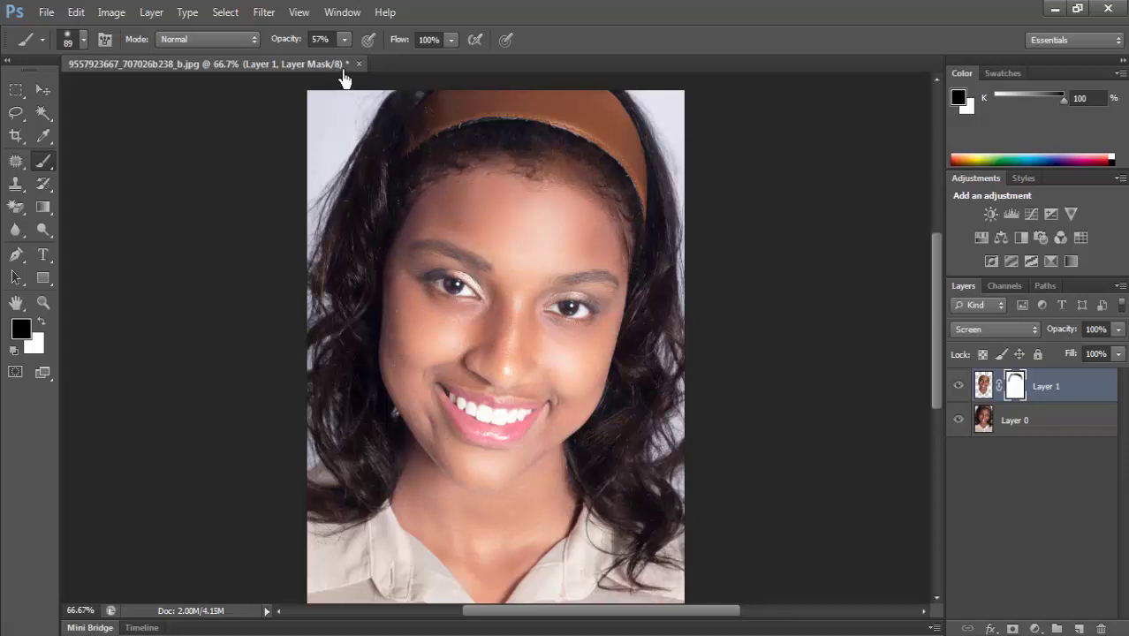
# At 60% brush opacity, paint black on the mask over the left hair and collar.
pyautogui.click(331, 40)
pyautogui.write('60')
pyautogui.press('Return')
pyautogui.moveTo(391, 181); pyautogui.dragTo(352, 217)
pyautogui.moveTo(366, 355); pyautogui.dragTo(393, 475)
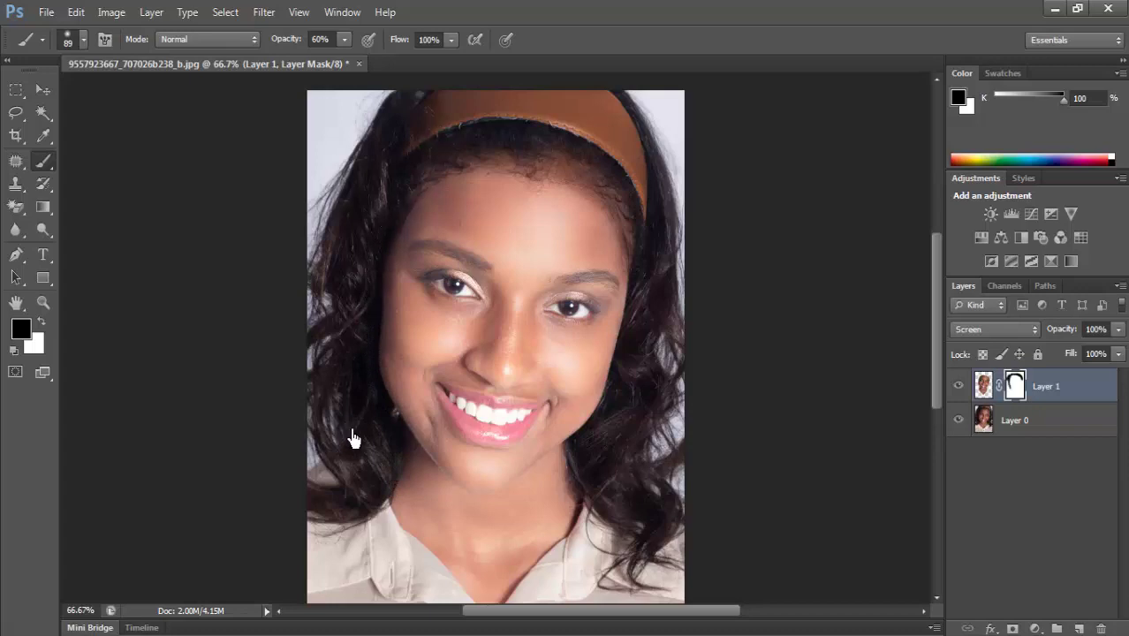
pyautogui.moveTo(353, 434)
pyautogui.mouseDown()
pyautogui.moveTo(383, 454)
pyautogui.moveTo(372, 529)
pyautogui.moveTo(411, 574)
pyautogui.mouseUp()
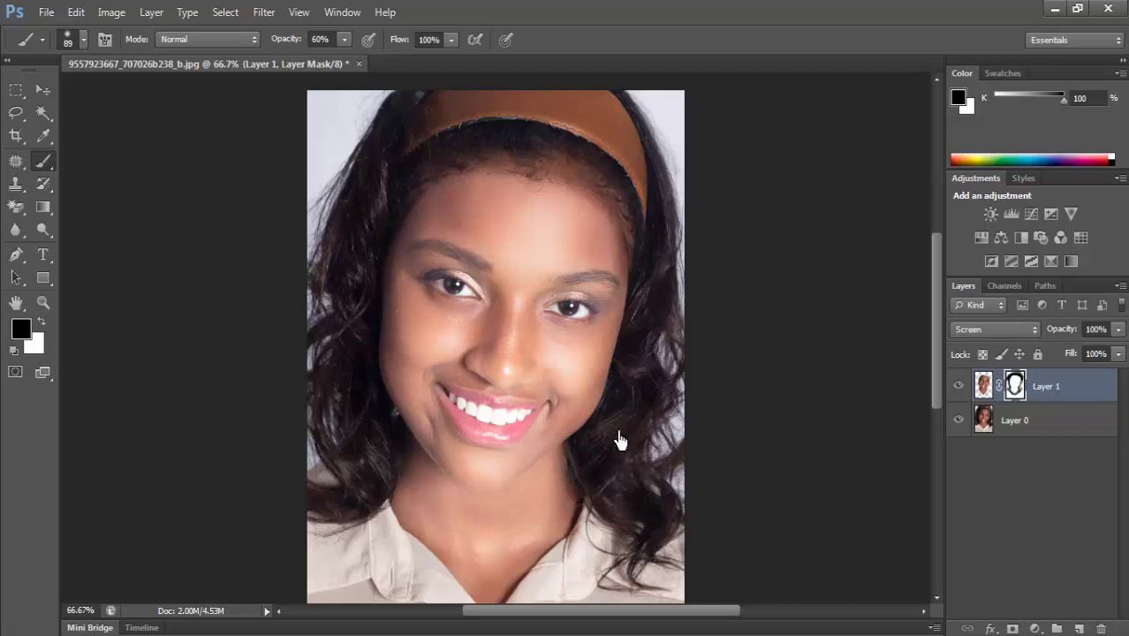
# Shrink the brush to 17 px and paint black over the left eyebrow on the mask.
pyautogui.hotkey('ctrl', '+')
pyautogui.hotkey('ctrl', '+')
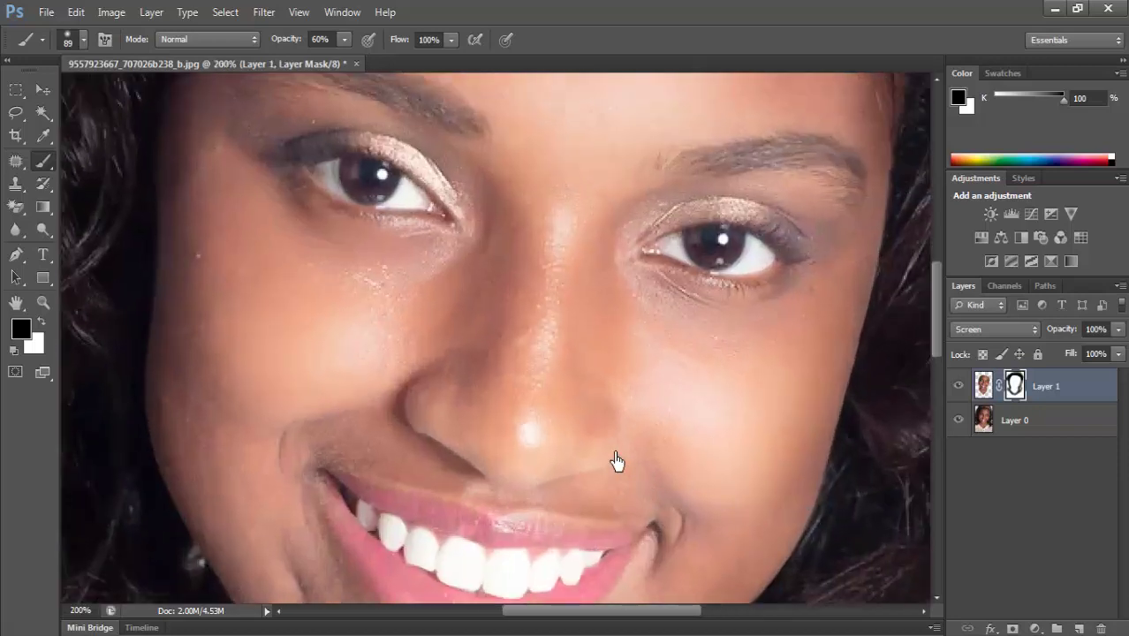
pyautogui.scroll(3, 612, 459)
pyautogui.scroll(2, 537, 330)
pyautogui.rightClick(581, 205)
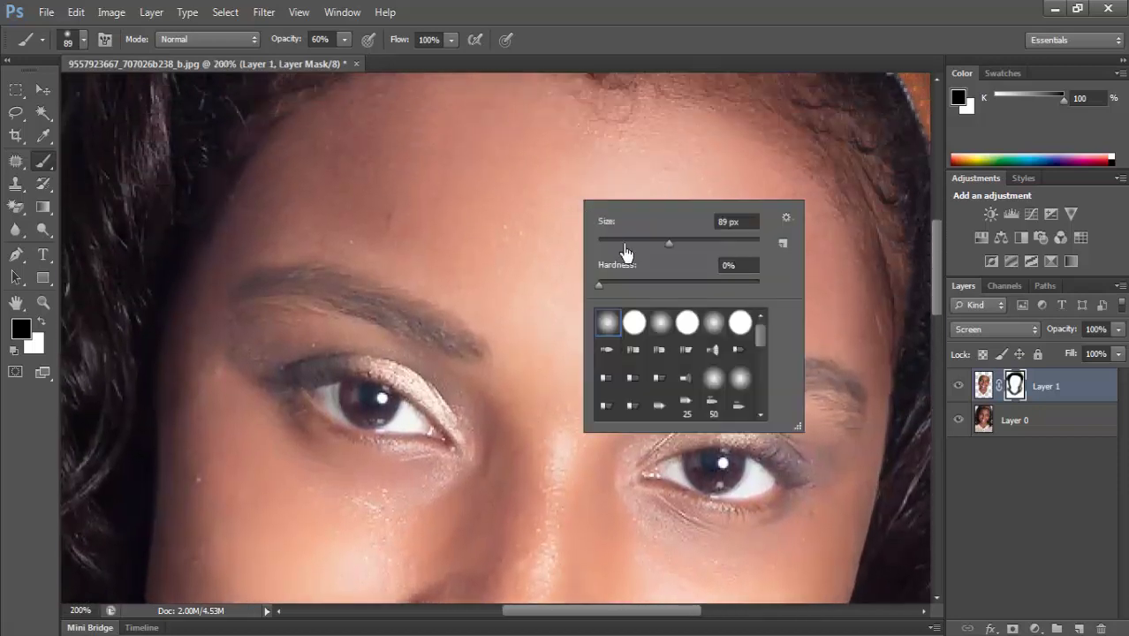
pyautogui.moveTo(641, 246); pyautogui.dragTo(622, 251)
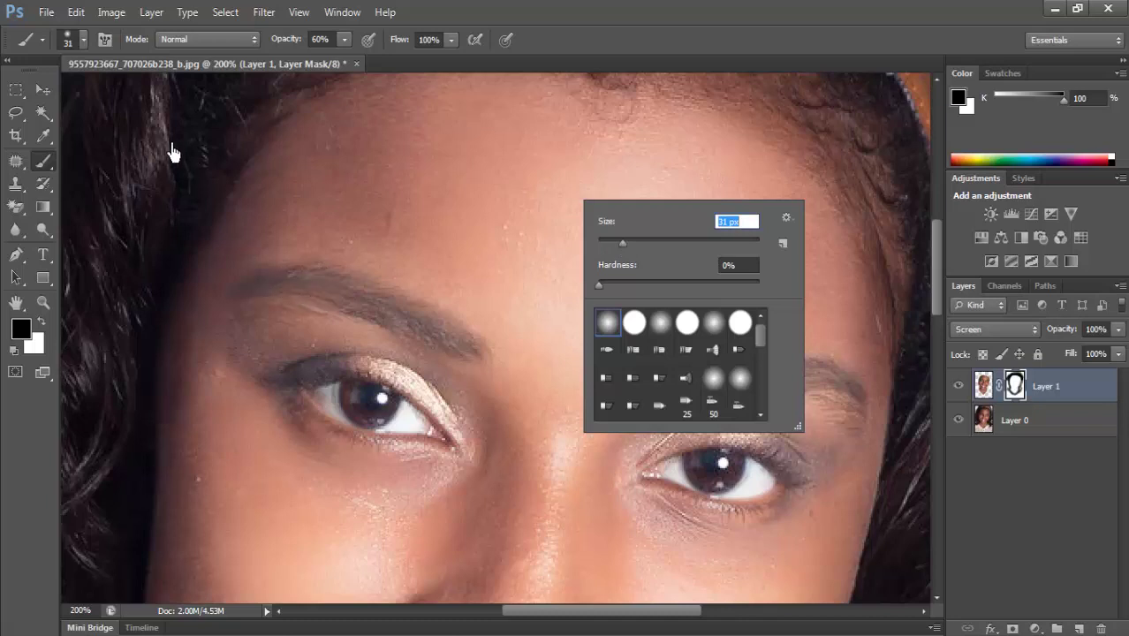
pyautogui.click(76, 41)
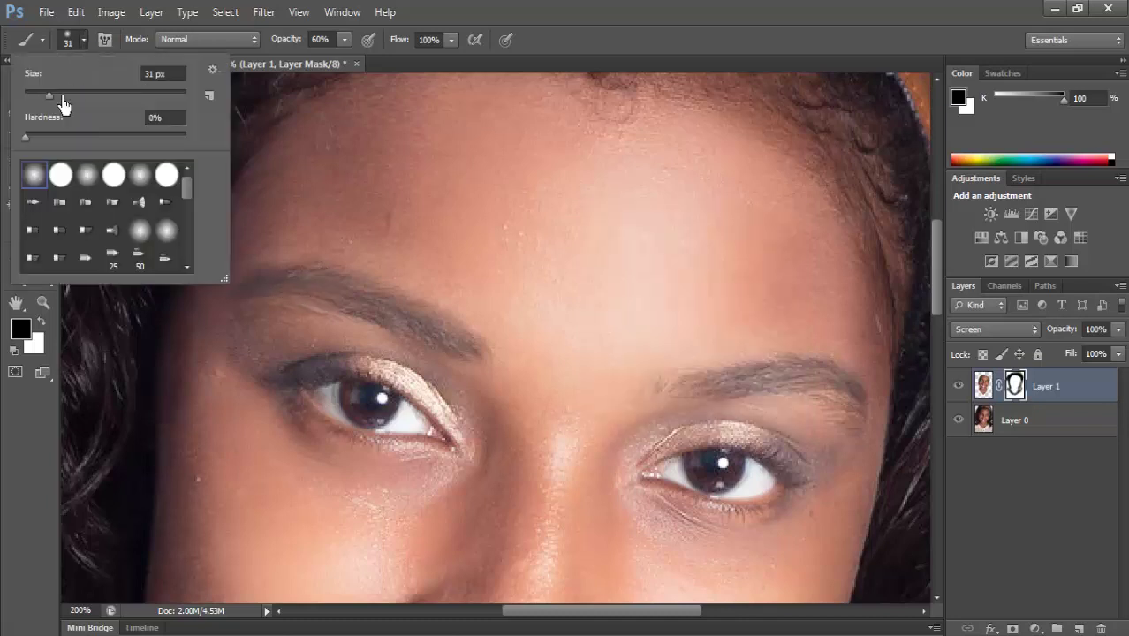
pyautogui.click(39, 95)
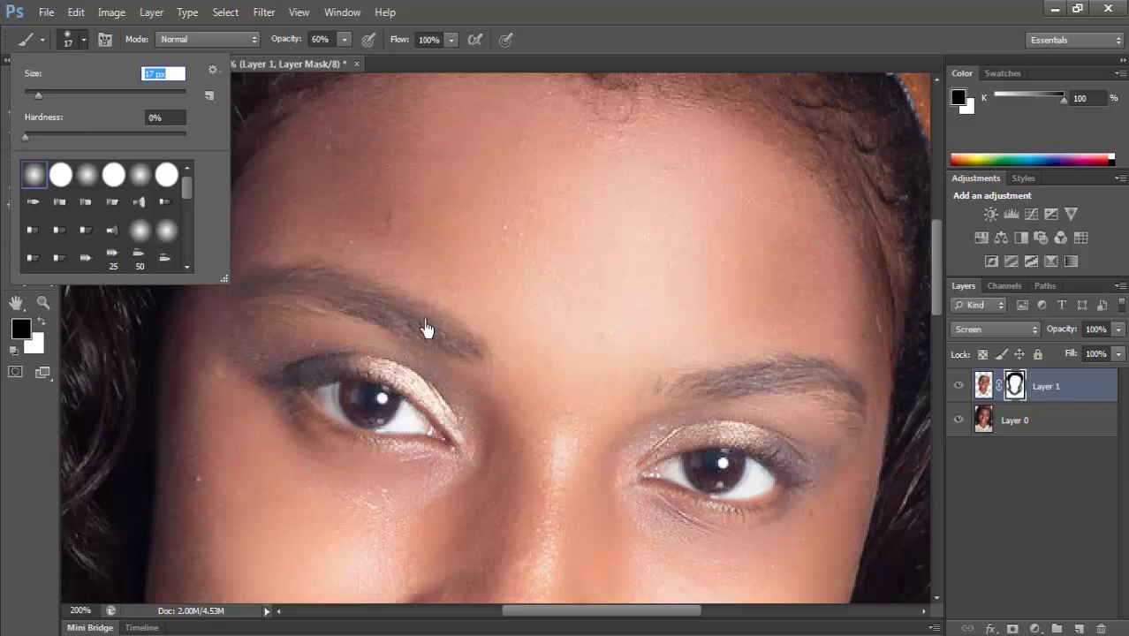
pyautogui.moveTo(461, 352)
pyautogui.mouseDown()
pyautogui.moveTo(396, 319)
pyautogui.moveTo(272, 292)
pyautogui.moveTo(461, 340)
pyautogui.moveTo(395, 313)
pyautogui.moveTo(276, 292)
pyautogui.mouseUp()
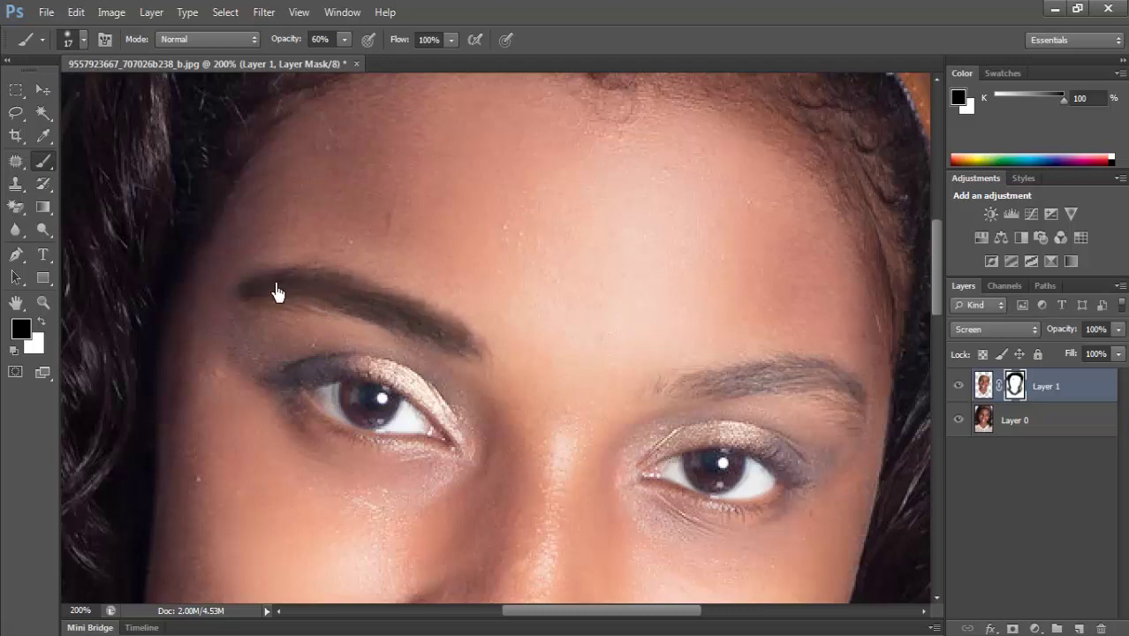
# Paint black along the right eyebrow and its upper edge with the 17 px brush.
pyautogui.scroll(-2, 285, 194)
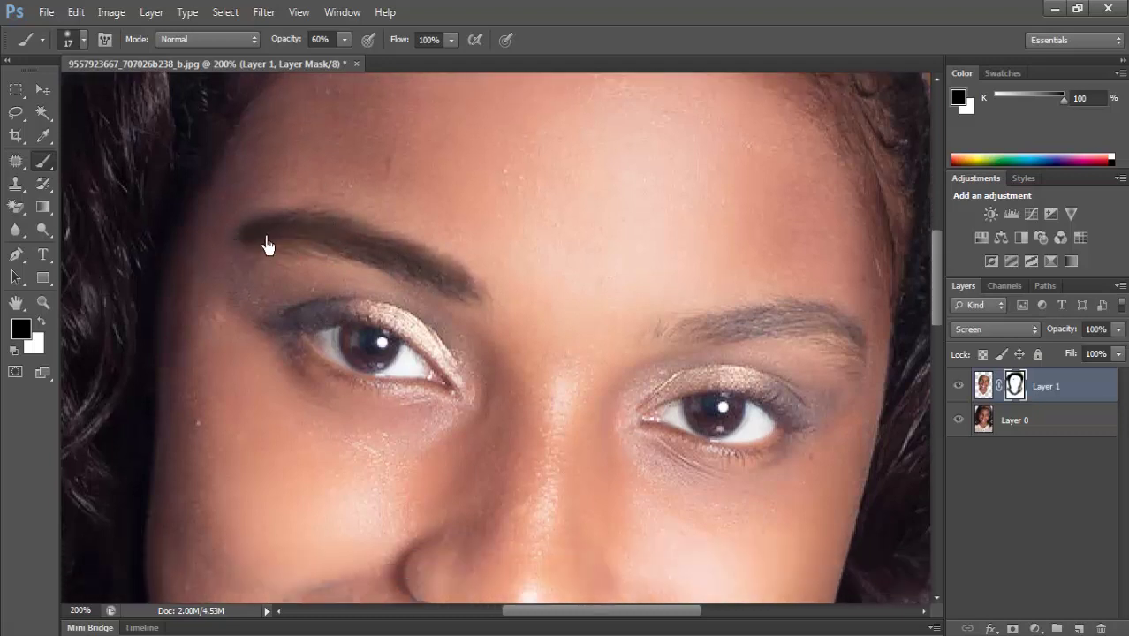
pyautogui.moveTo(658, 335)
pyautogui.mouseDown()
pyautogui.moveTo(813, 331)
pyautogui.moveTo(847, 348)
pyautogui.mouseUp()
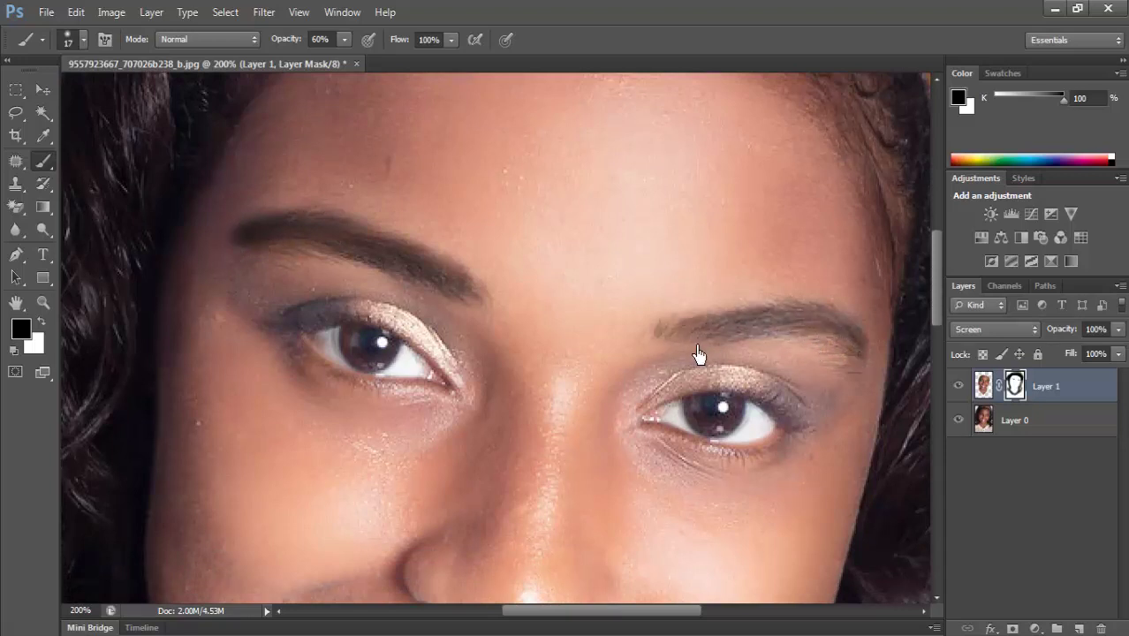
pyautogui.moveTo(700, 355)
pyautogui.mouseDown()
pyautogui.moveTo(738, 330)
pyautogui.moveTo(805, 324)
pyautogui.moveTo(859, 345)
pyautogui.mouseUp()
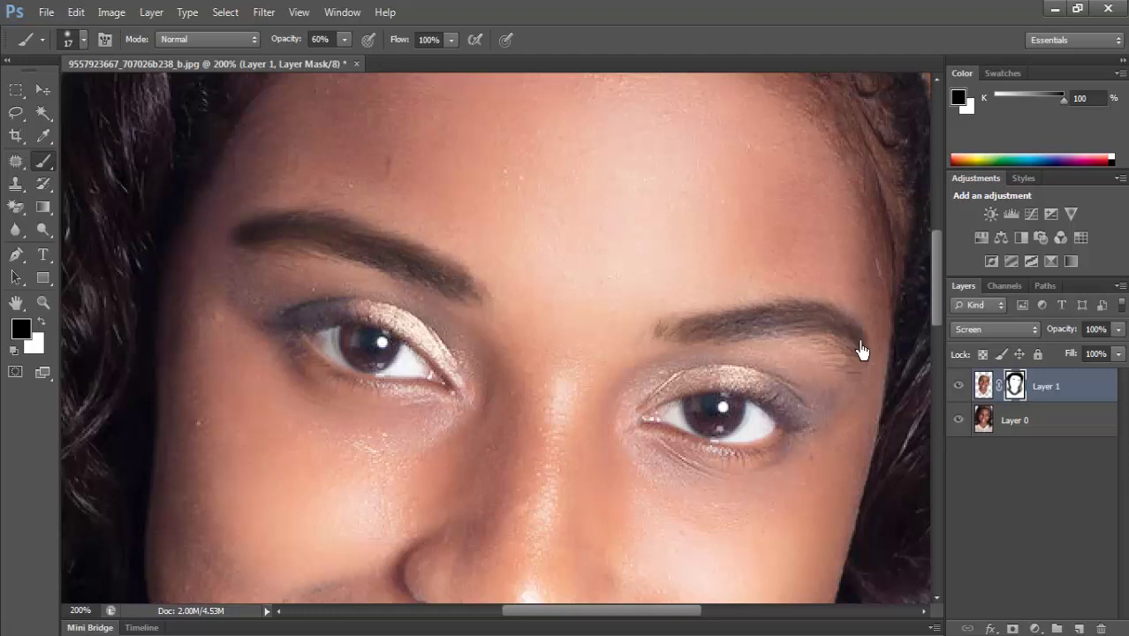
pyautogui.scroll(-2, 819, 340)
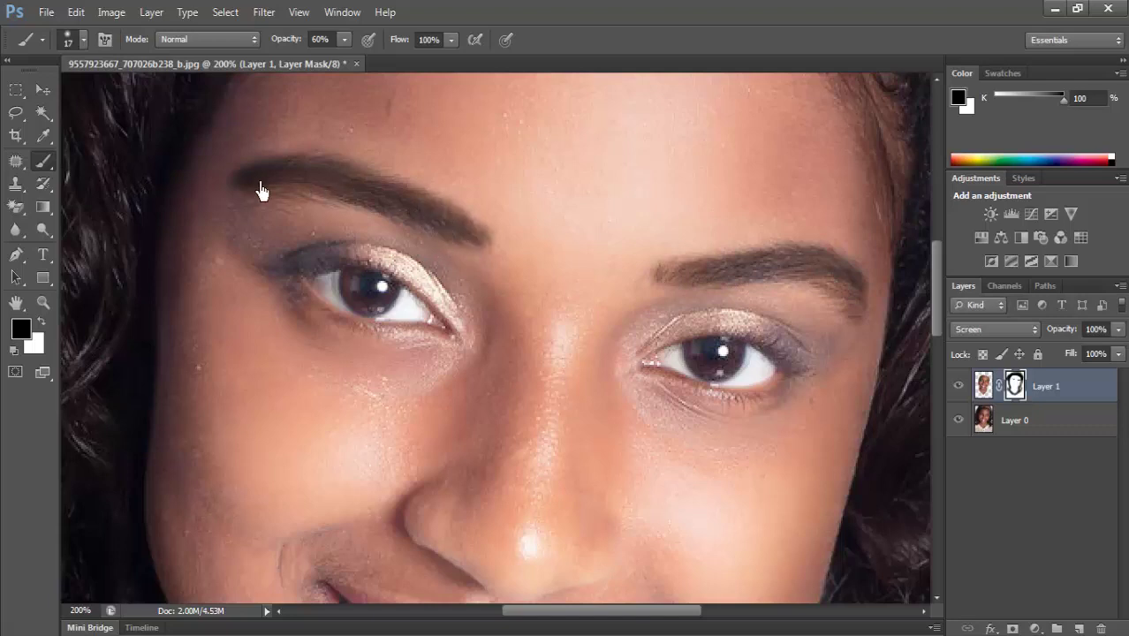
pyautogui.scroll(-2, 320, 247)
pyautogui.scroll(1, 413, 244)
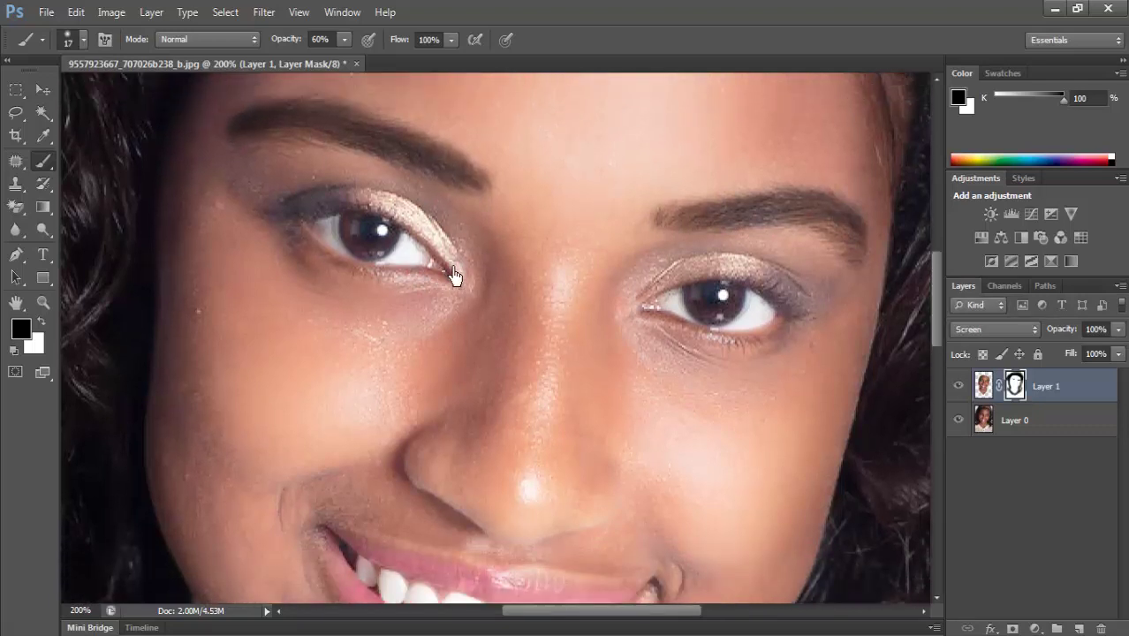
# Set the brush to 12 px and mask the left eye's upper and lower lids.
pyautogui.rightClick(456, 265)
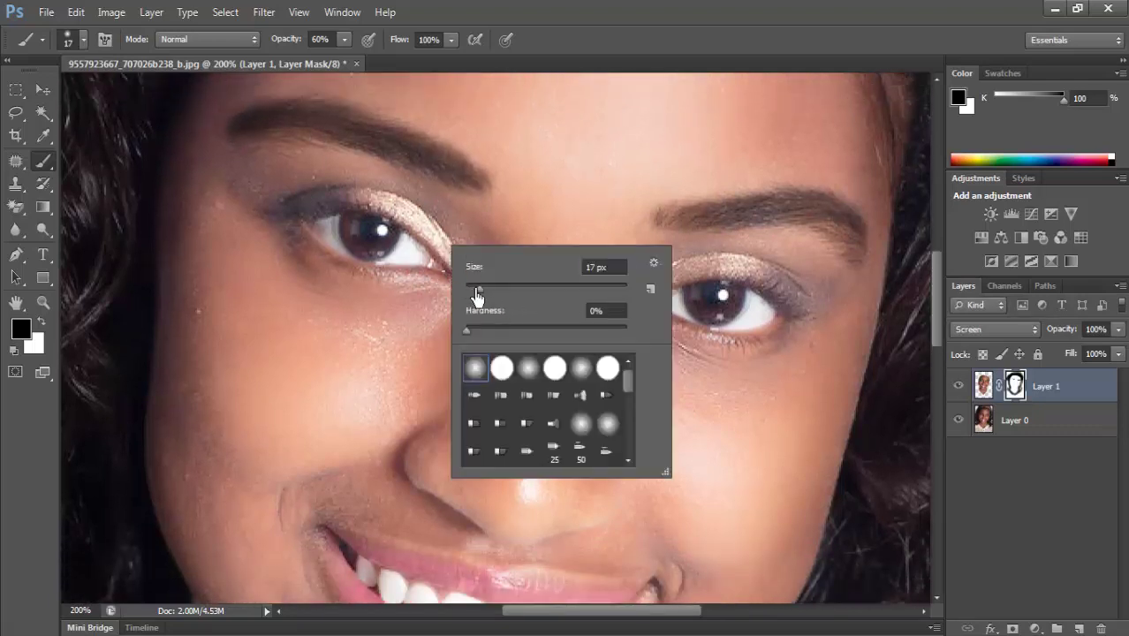
pyautogui.moveTo(477, 294); pyautogui.dragTo(474, 292)
pyautogui.press('Return')
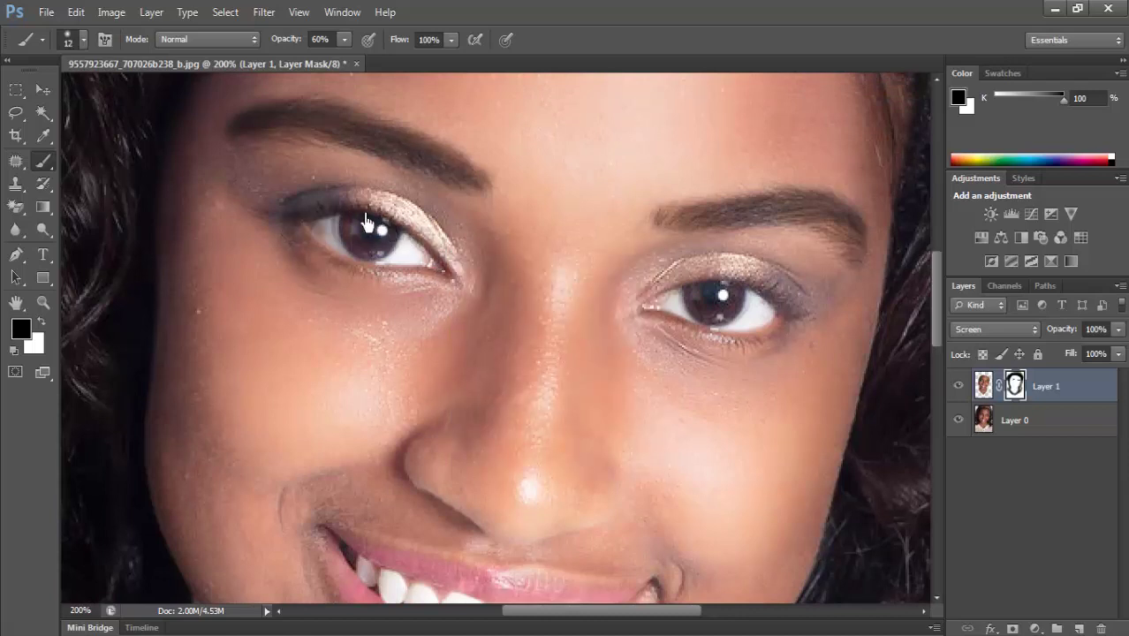
pyautogui.moveTo(471, 292)
pyautogui.mouseDown()
pyautogui.moveTo(324, 263)
pyautogui.moveTo(282, 220)
pyautogui.mouseUp()
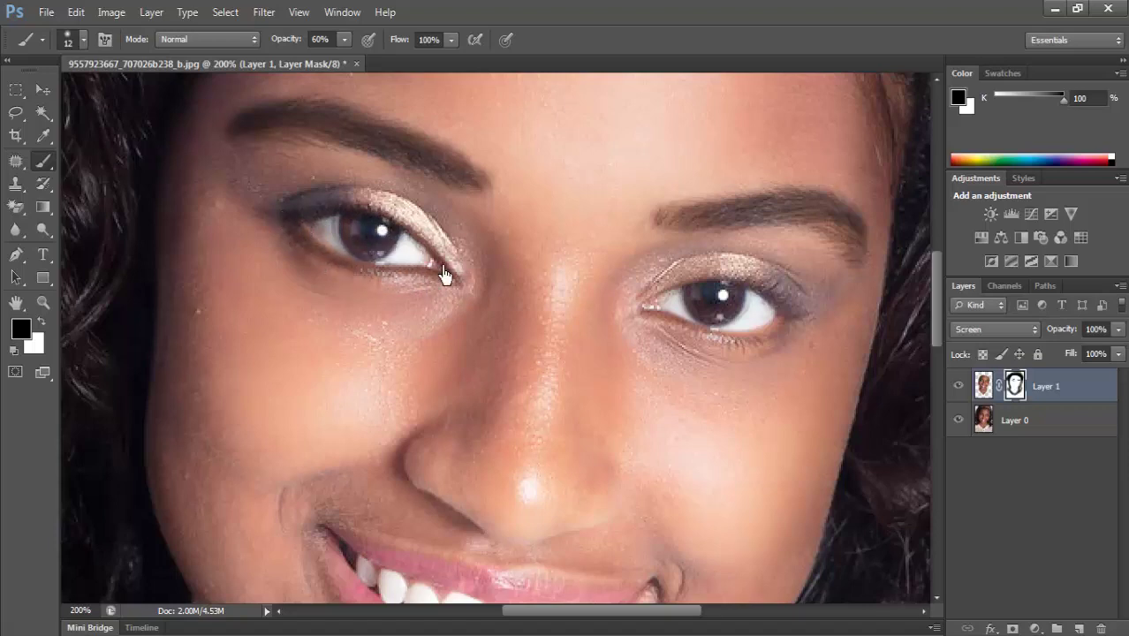
pyautogui.moveTo(449, 281)
pyautogui.mouseDown()
pyautogui.moveTo(376, 228)
pyautogui.moveTo(323, 225)
pyautogui.mouseUp()
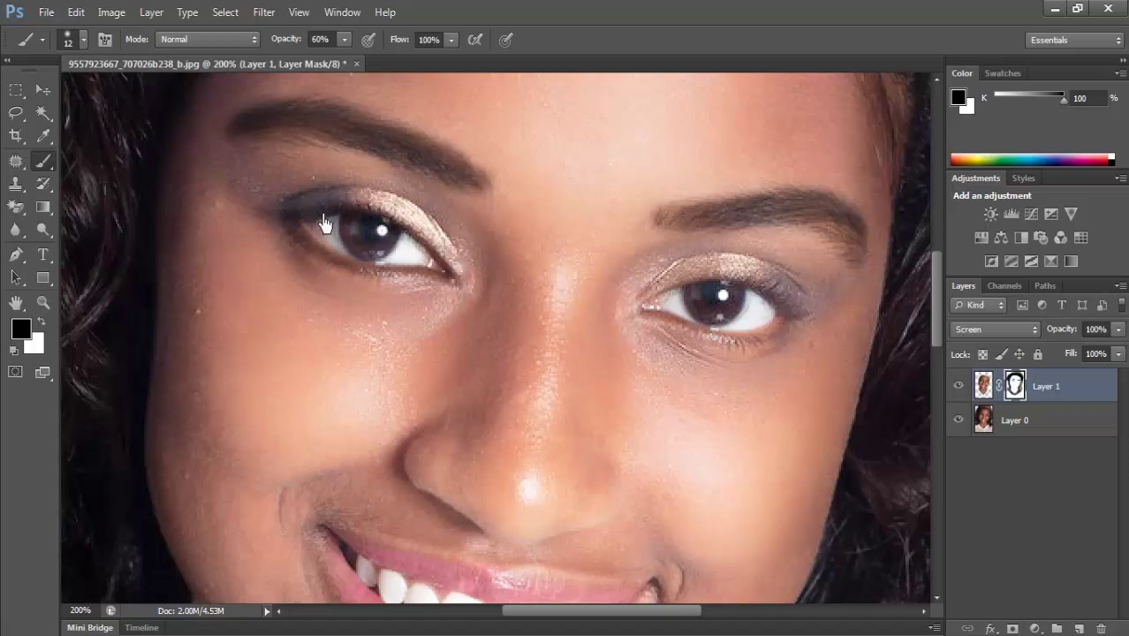
pyautogui.moveTo(440, 285)
pyautogui.mouseDown()
pyautogui.moveTo(378, 277)
pyautogui.moveTo(307, 244)
pyautogui.moveTo(336, 237)
pyautogui.mouseUp()
# Mask the right eye's upper lid and lower lash line, then the left iris.
pyautogui.moveTo(647, 300)
pyautogui.mouseDown()
pyautogui.moveTo(698, 284)
pyautogui.moveTo(774, 291)
pyautogui.moveTo(795, 327)
pyautogui.mouseUp()
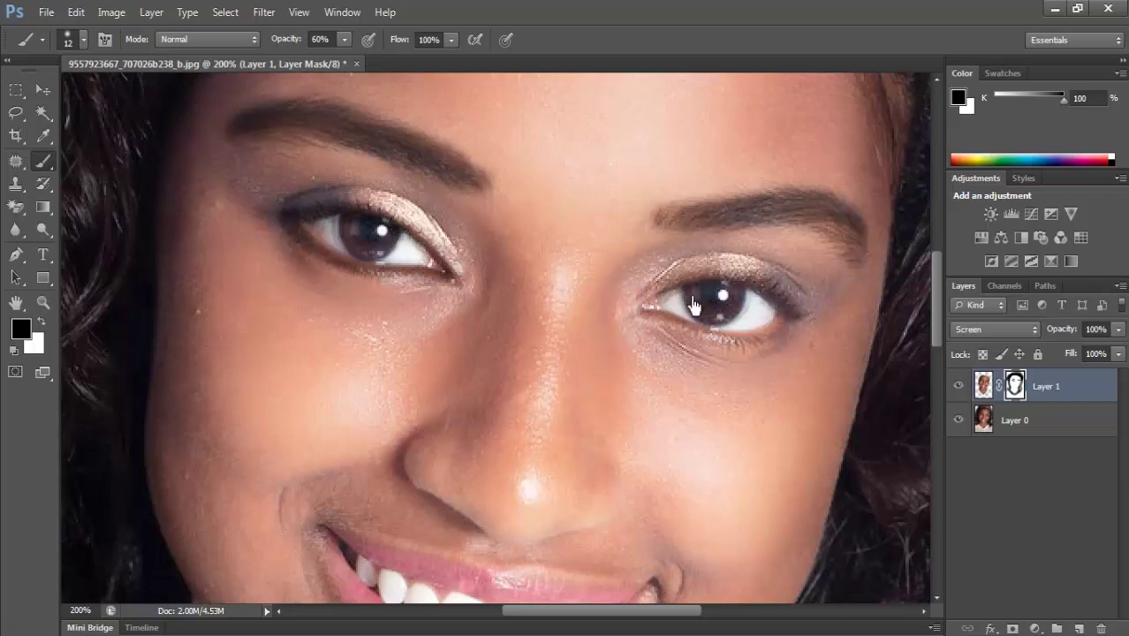
pyautogui.moveTo(647, 329)
pyautogui.mouseDown()
pyautogui.moveTo(712, 350)
pyautogui.moveTo(797, 329)
pyautogui.moveTo(721, 345)
pyautogui.moveTo(659, 322)
pyautogui.moveTo(748, 347)
pyautogui.moveTo(786, 333)
pyautogui.mouseUp()
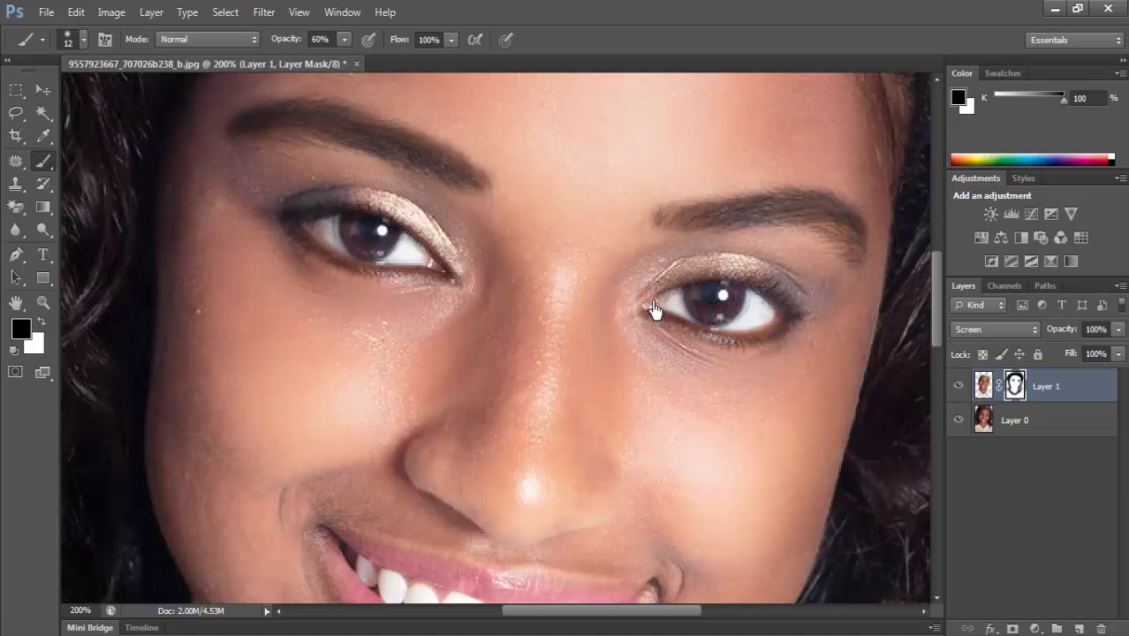
pyautogui.moveTo(654, 309)
pyautogui.mouseDown()
pyautogui.moveTo(685, 289)
pyautogui.moveTo(724, 294)
pyautogui.mouseUp()
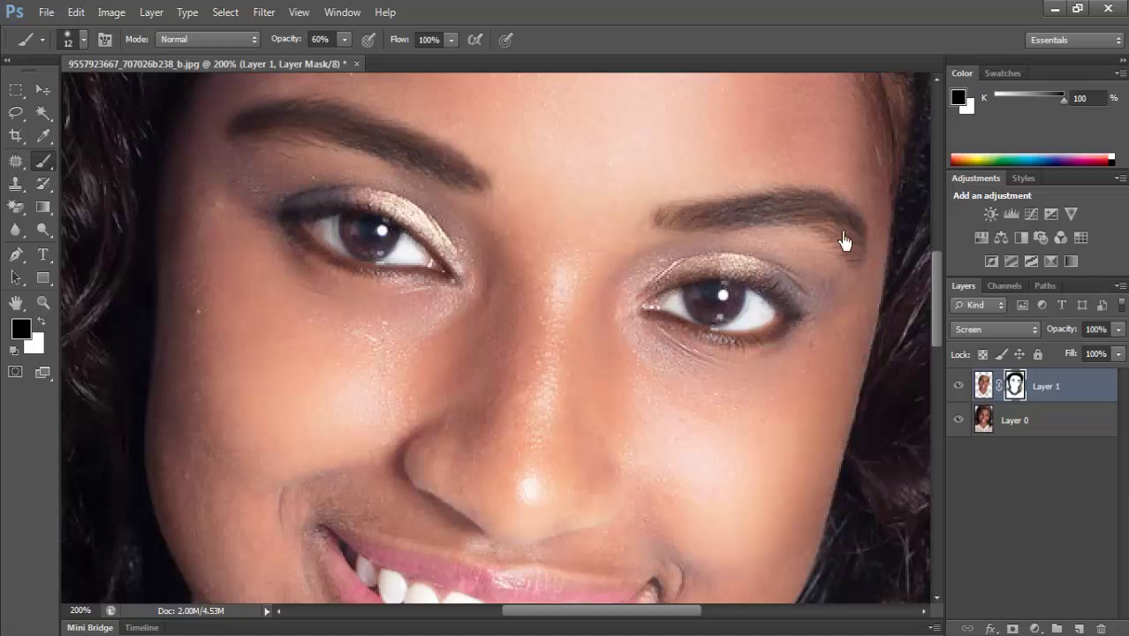
pyautogui.scroll(-2, 559, 298)
pyautogui.scroll(-1, 559, 298)
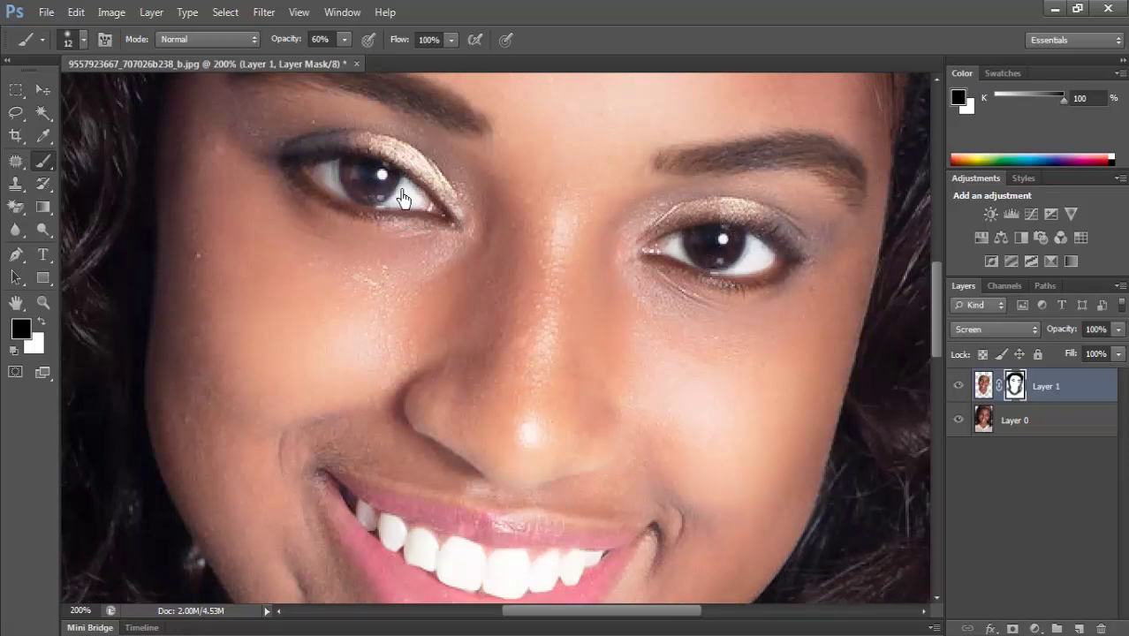
pyautogui.moveTo(392, 185); pyautogui.dragTo(376, 181)
# Set the brush to 23 px, mask the lower and upper lips, then zoom out.
pyautogui.scroll(-5, 389, 264)
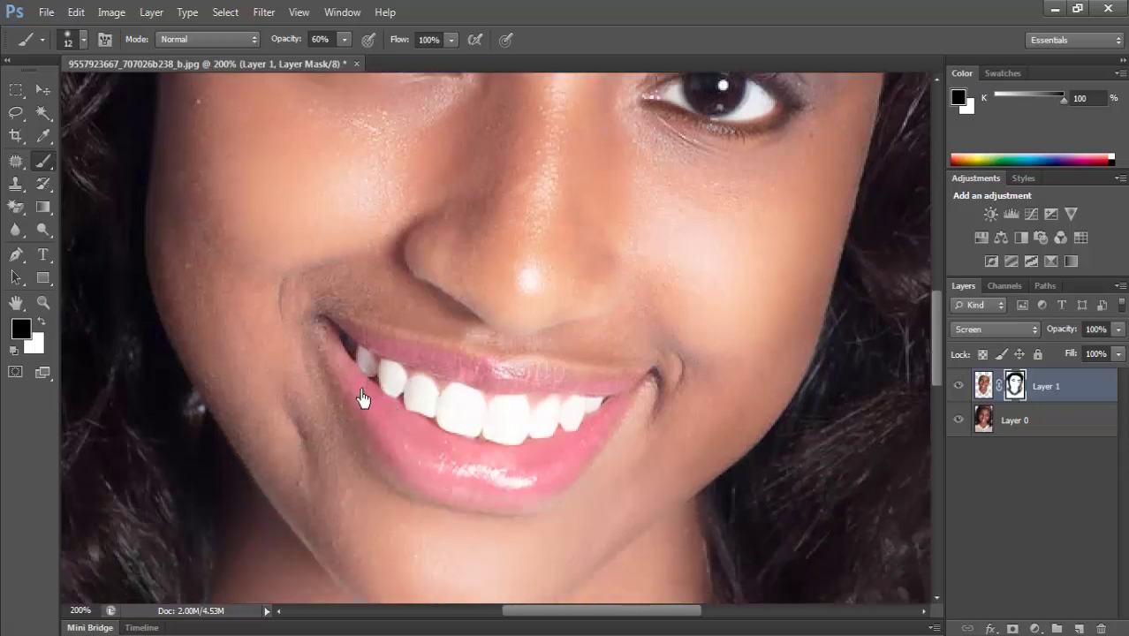
pyautogui.rightClick(362, 397)
pyautogui.moveTo(392, 434)
pyautogui.mouseDown()
pyautogui.moveTo(476, 466)
pyautogui.moveTo(559, 458)
pyautogui.moveTo(595, 440)
pyautogui.moveTo(536, 474)
pyautogui.moveTo(434, 453)
pyautogui.moveTo(345, 385)
pyautogui.moveTo(320, 340)
pyautogui.mouseUp()
pyautogui.click(336, 362)
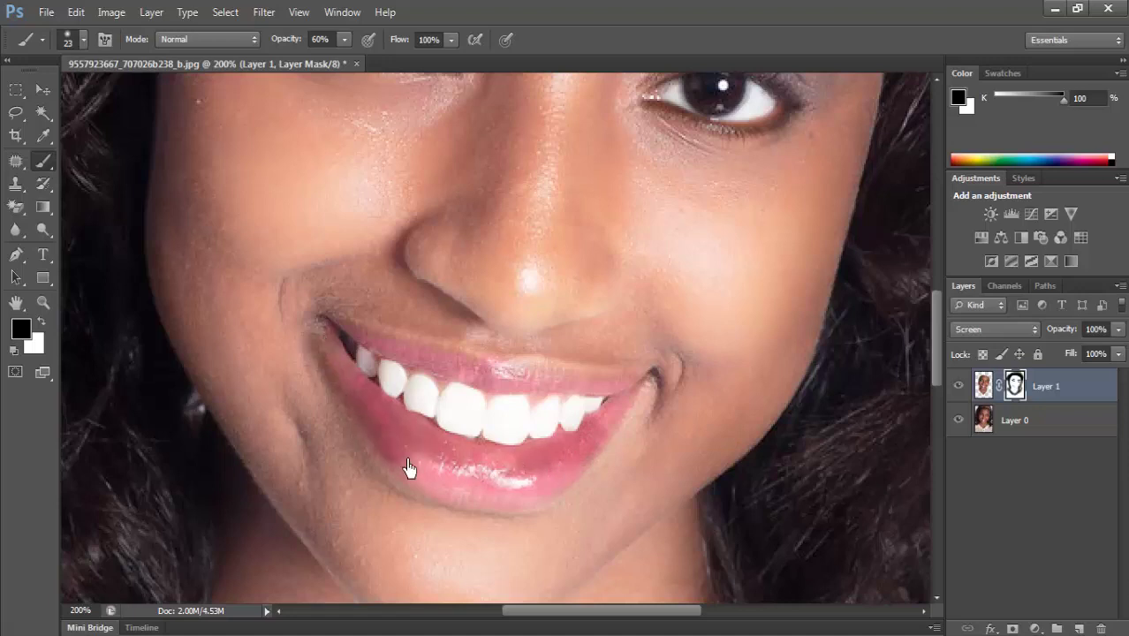
pyautogui.moveTo(393, 449)
pyautogui.mouseDown()
pyautogui.moveTo(529, 486)
pyautogui.moveTo(428, 479)
pyautogui.moveTo(455, 487)
pyautogui.moveTo(541, 484)
pyautogui.moveTo(585, 454)
pyautogui.moveTo(556, 491)
pyautogui.moveTo(503, 497)
pyautogui.moveTo(437, 487)
pyautogui.moveTo(386, 461)
pyautogui.moveTo(501, 506)
pyautogui.moveTo(541, 501)
pyautogui.mouseUp()
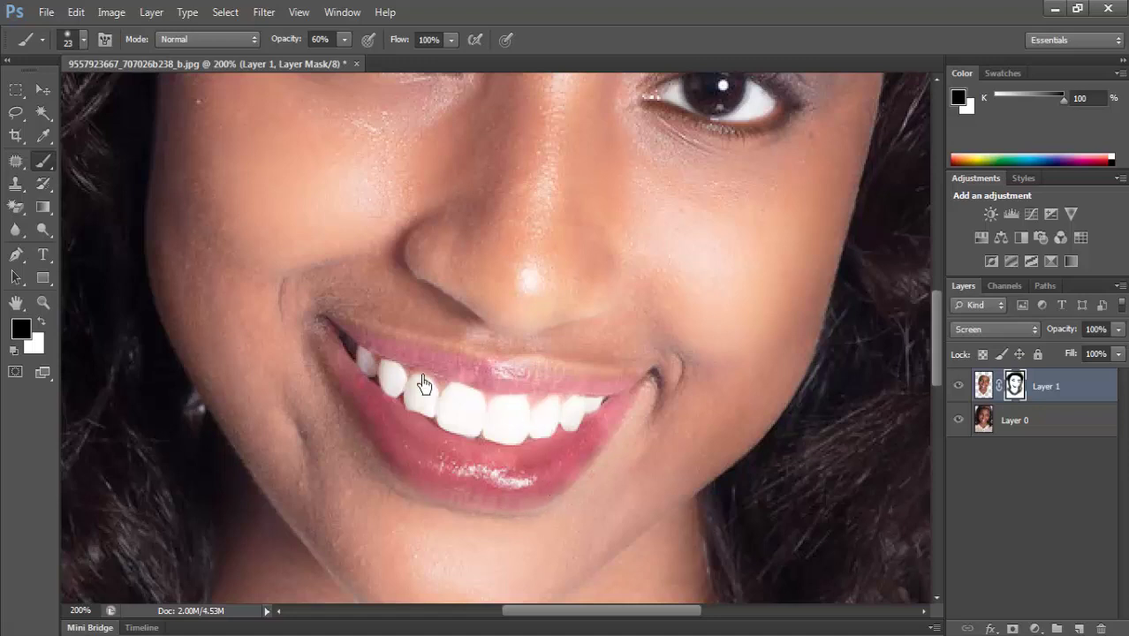
pyautogui.moveTo(342, 342)
pyautogui.mouseDown()
pyautogui.moveTo(477, 362)
pyautogui.moveTo(564, 393)
pyautogui.moveTo(640, 391)
pyautogui.moveTo(585, 446)
pyautogui.moveTo(516, 475)
pyautogui.moveTo(411, 449)
pyautogui.moveTo(345, 386)
pyautogui.mouseUp()
pyautogui.scroll(-2, 468, 331)
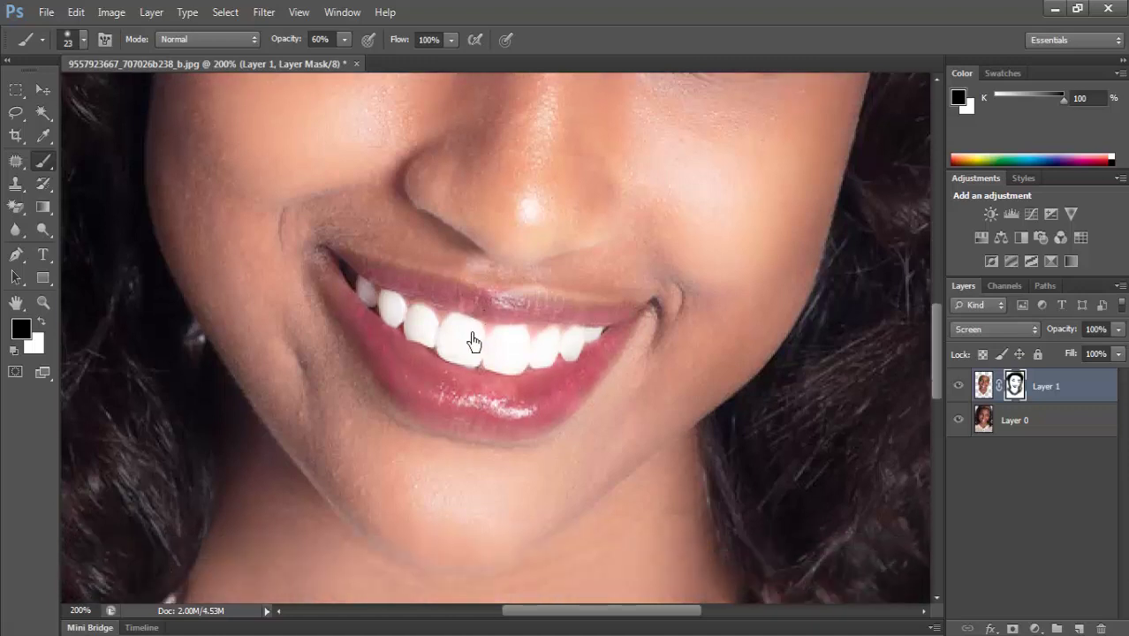
pyautogui.scroll(-2, 473, 340)
pyautogui.scroll(-1, 472, 340)
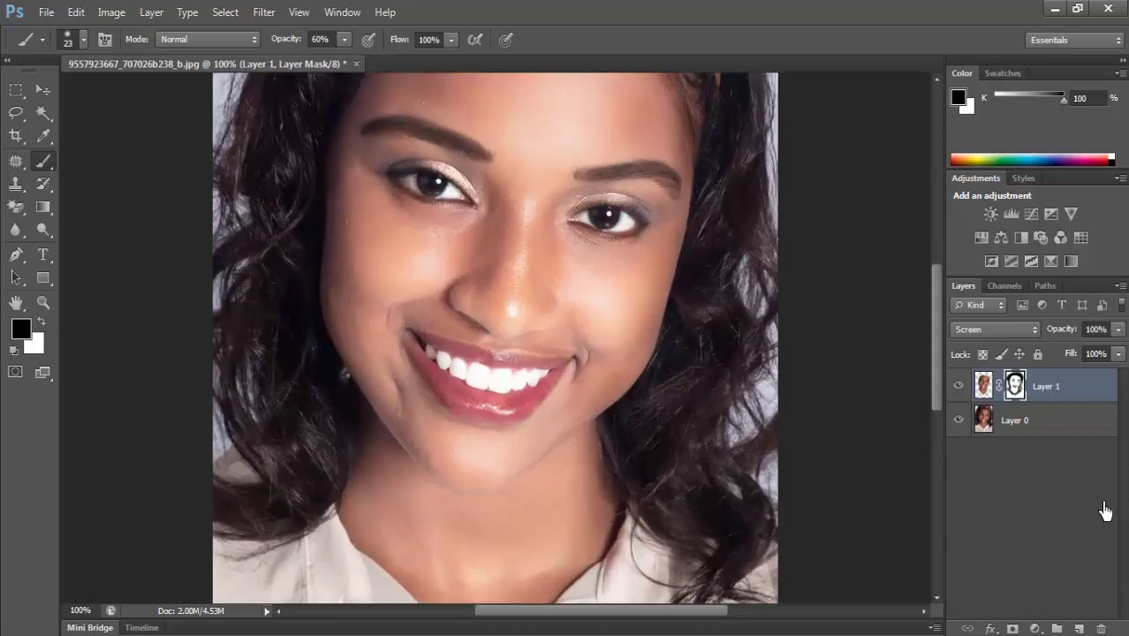
# Add a Curves adjustment layer and raise a midtone point on the RGB curve.
pyautogui.hotkey('ctrl', '-')
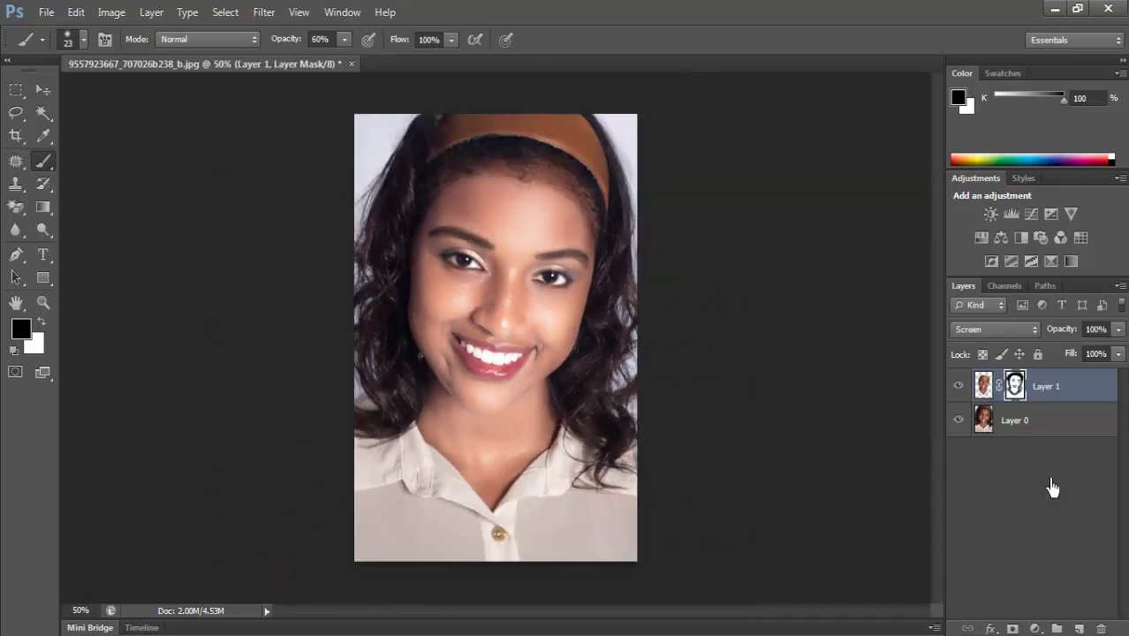
pyautogui.click(1030, 214)
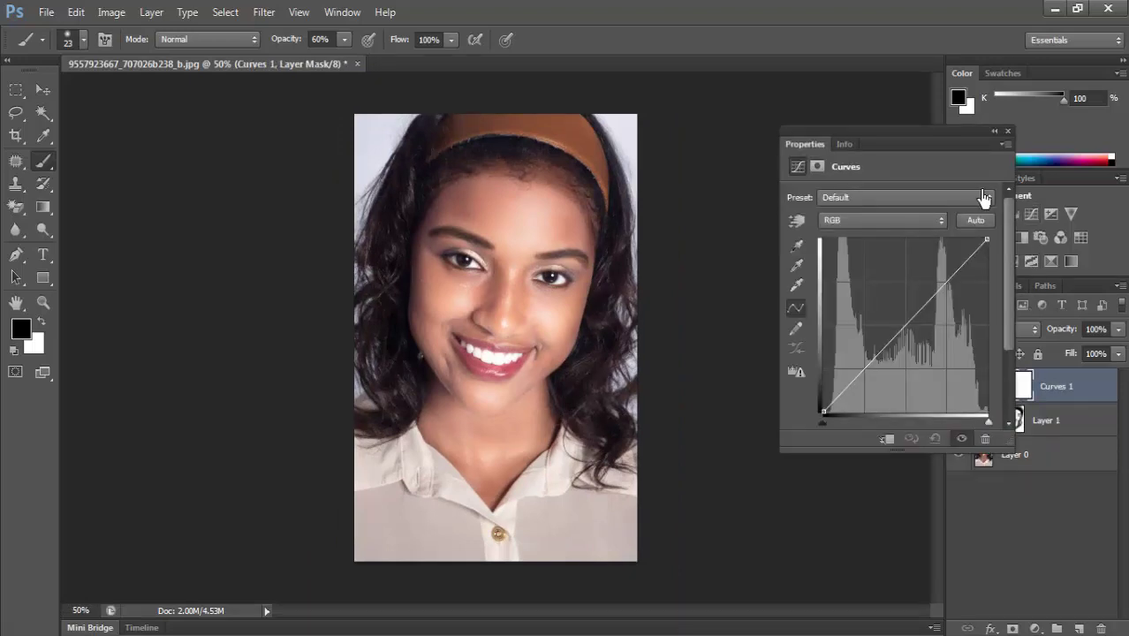
pyautogui.moveTo(930, 151); pyautogui.dragTo(923, 201)
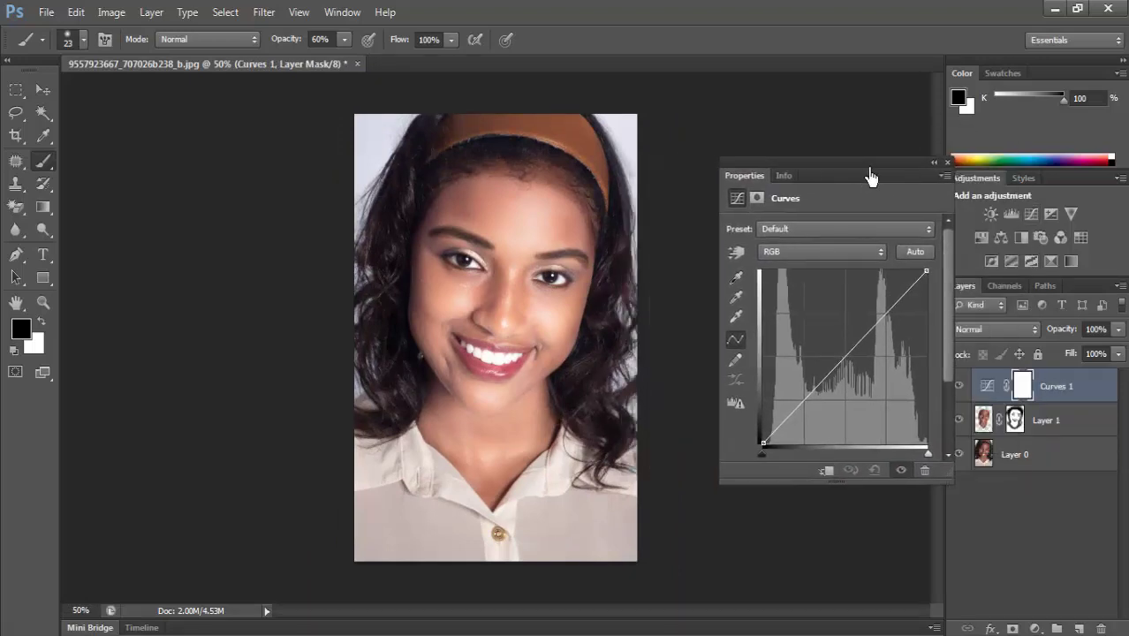
pyautogui.moveTo(887, 400); pyautogui.dragTo(885, 369)
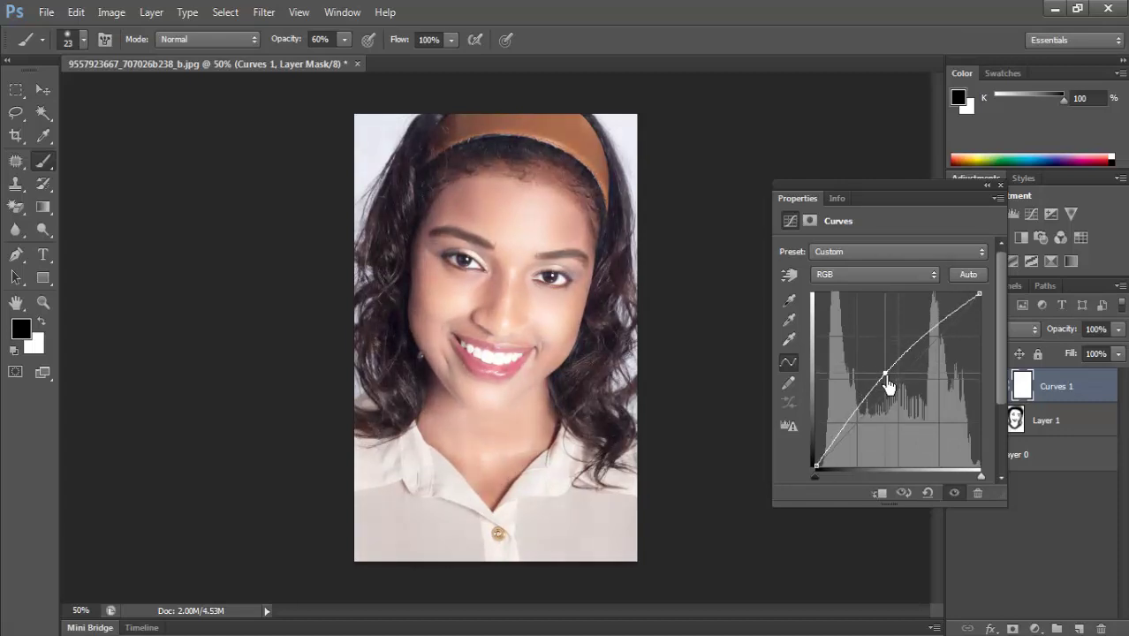
pyautogui.moveTo(889, 380); pyautogui.dragTo(894, 378)
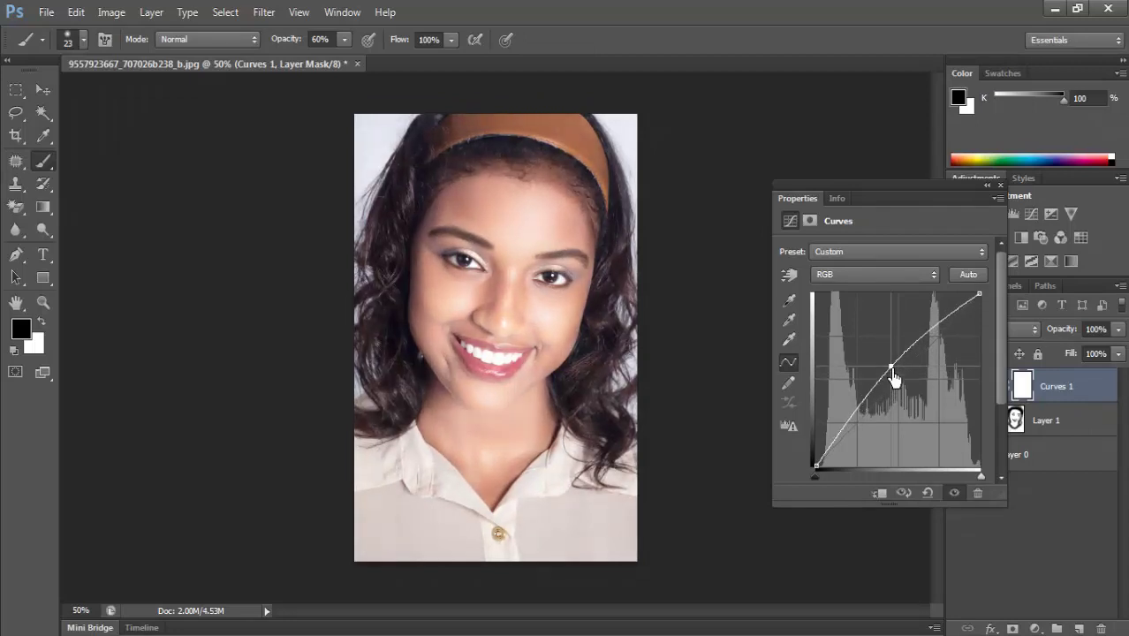
# Group Curves 1 and Layer 1 into Group 1, then hide it to reveal the darker original portrait.
pyautogui.click(999, 185)
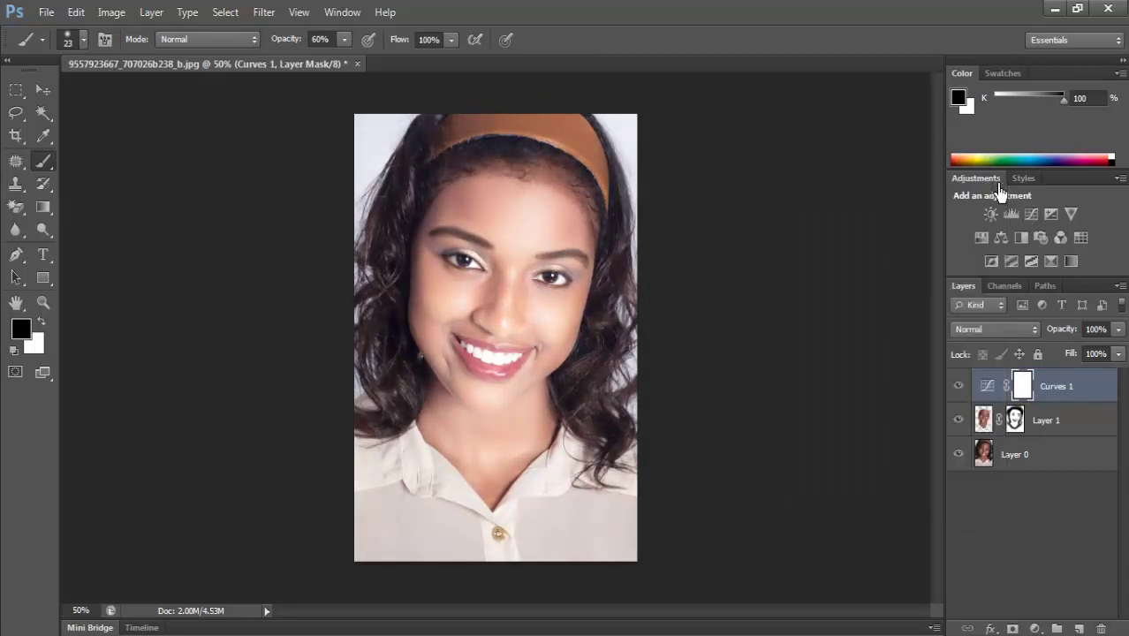
pyautogui.keyDown('shift'); pyautogui.click(1046, 420); pyautogui.keyUp('shift')
pyautogui.moveTo(1046, 420); pyautogui.dragTo(1056, 627)
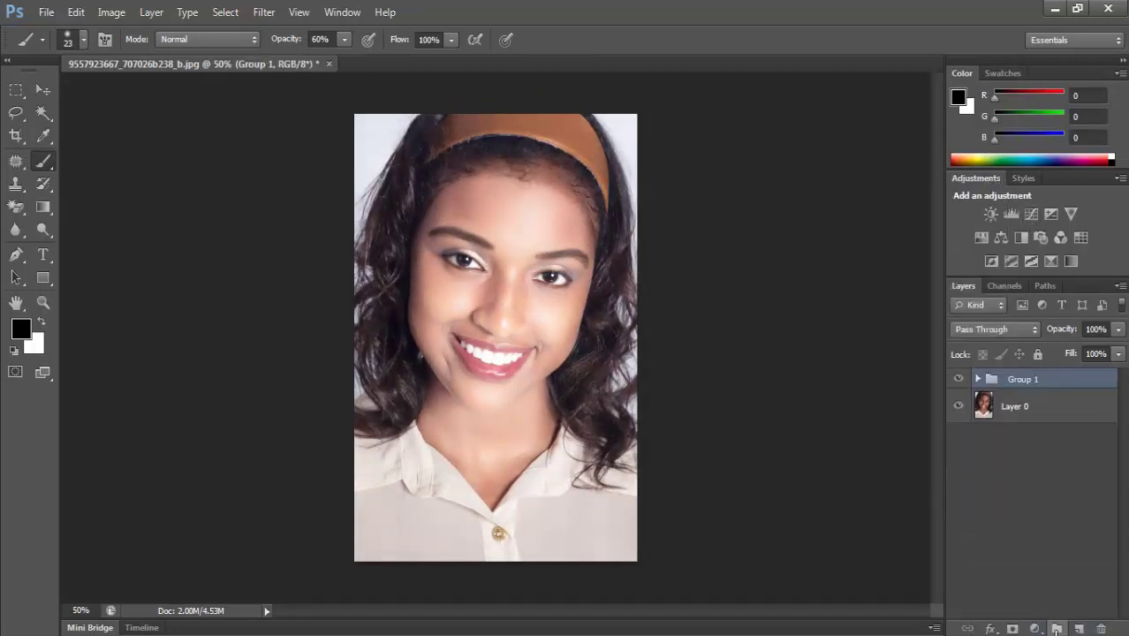
pyautogui.click(957, 379)
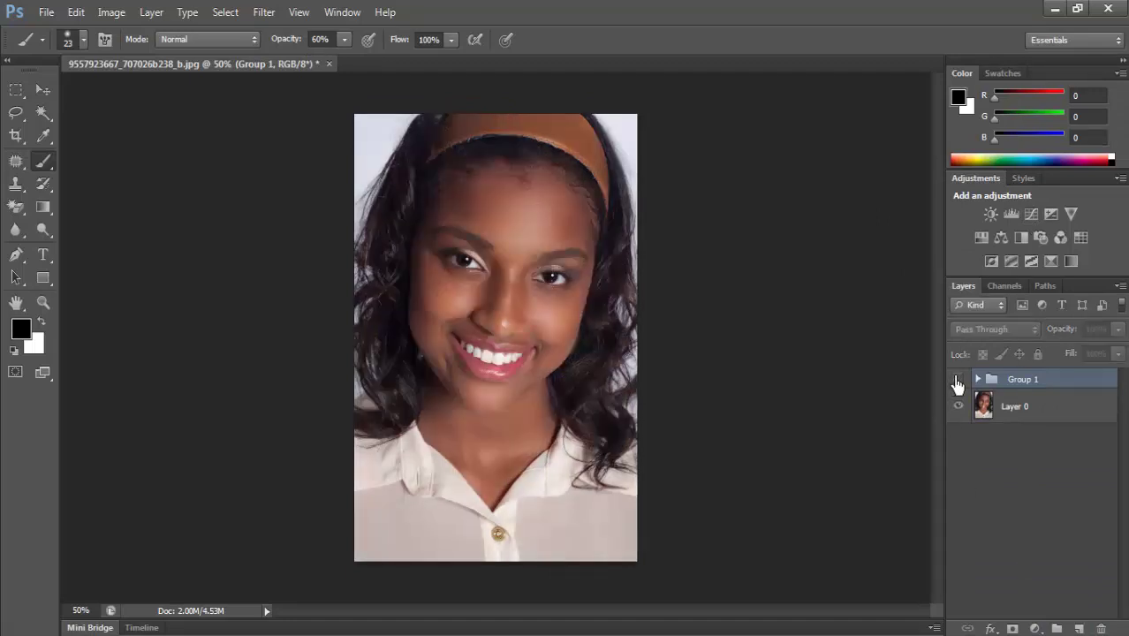
pyautogui.click(958, 380)
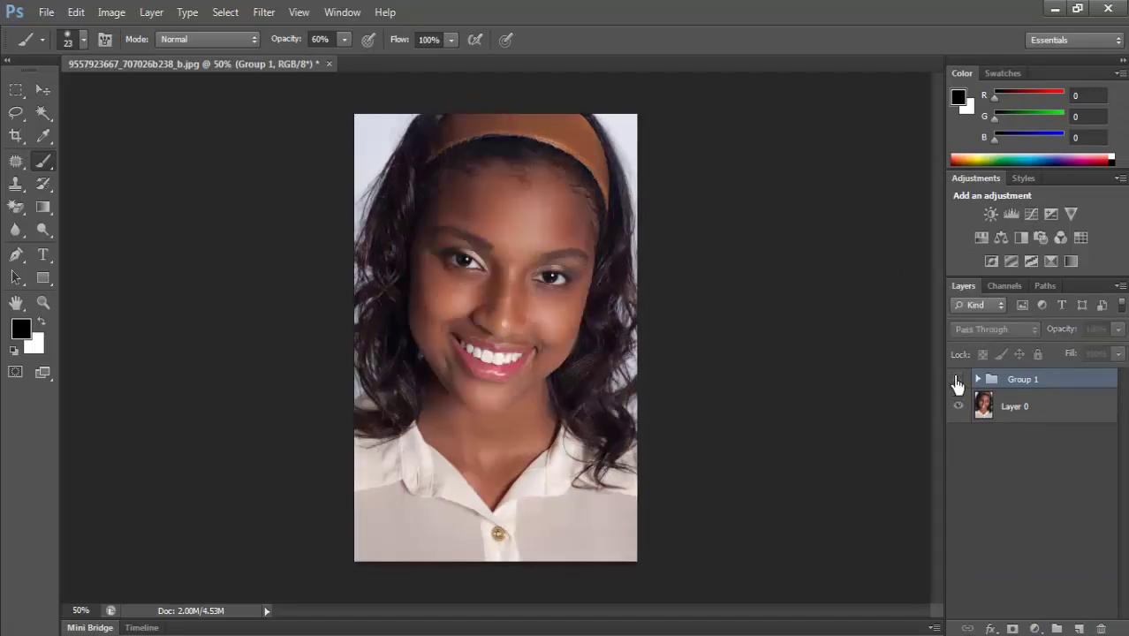